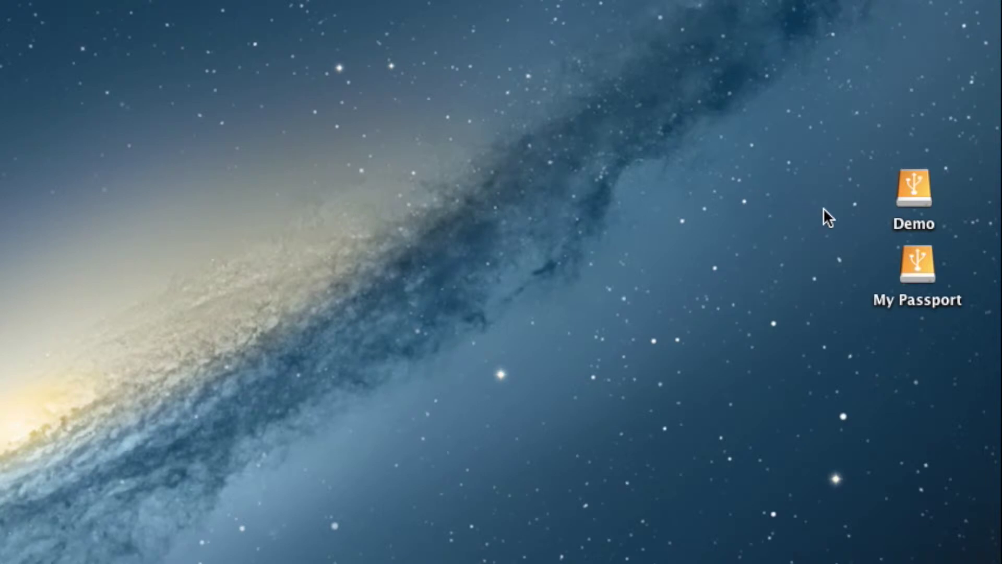
Drag the Demo drive icon higher on the desktop, above My Passport.
drag(913, 198, 913, 151)
click(876, 146)
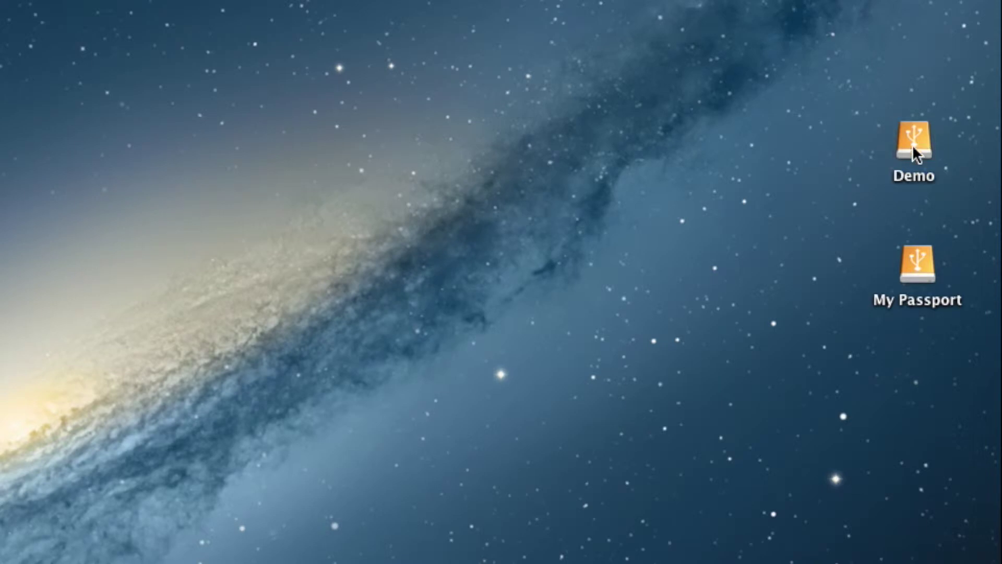
click(913, 145)
click(909, 269)
click(898, 245)
Point out the My Passport and Demo drive icons, then open a Finder window on Macintosh HD.
click(918, 265)
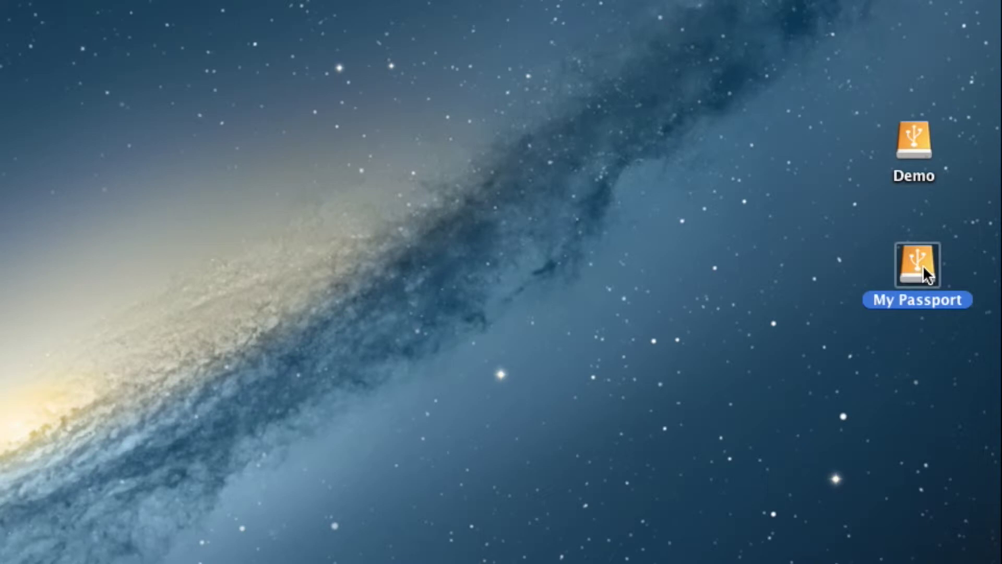
click(923, 219)
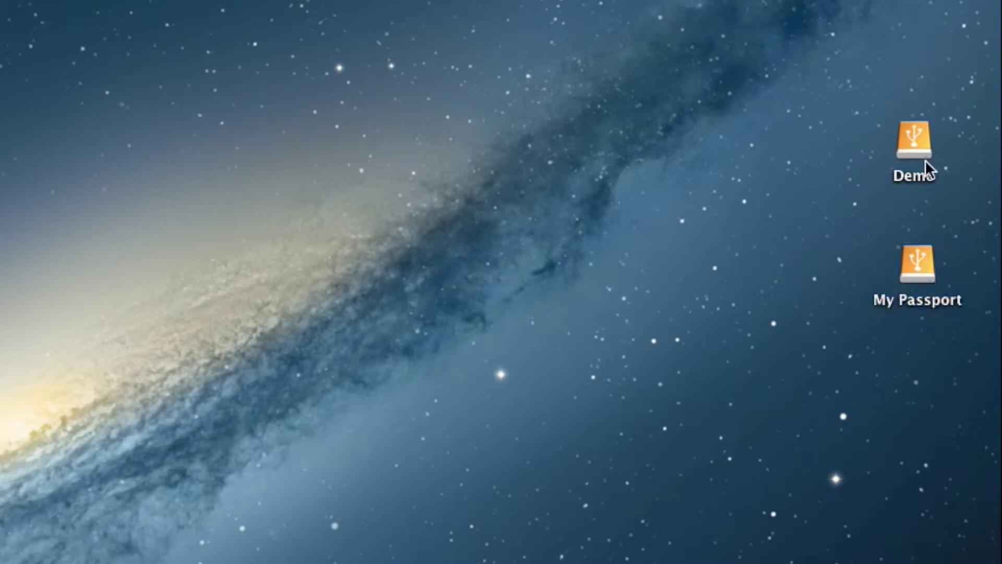
click(918, 135)
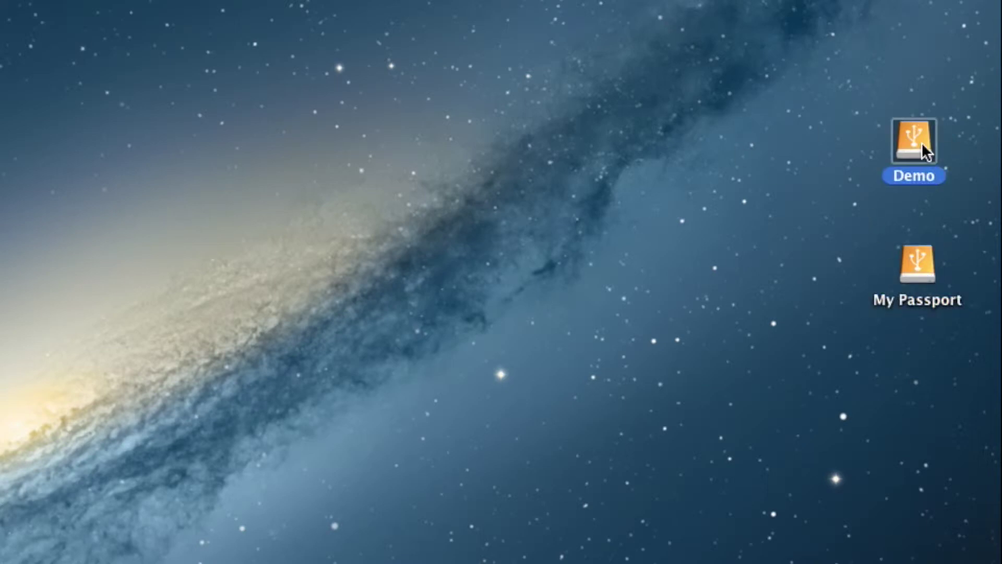
click(887, 141)
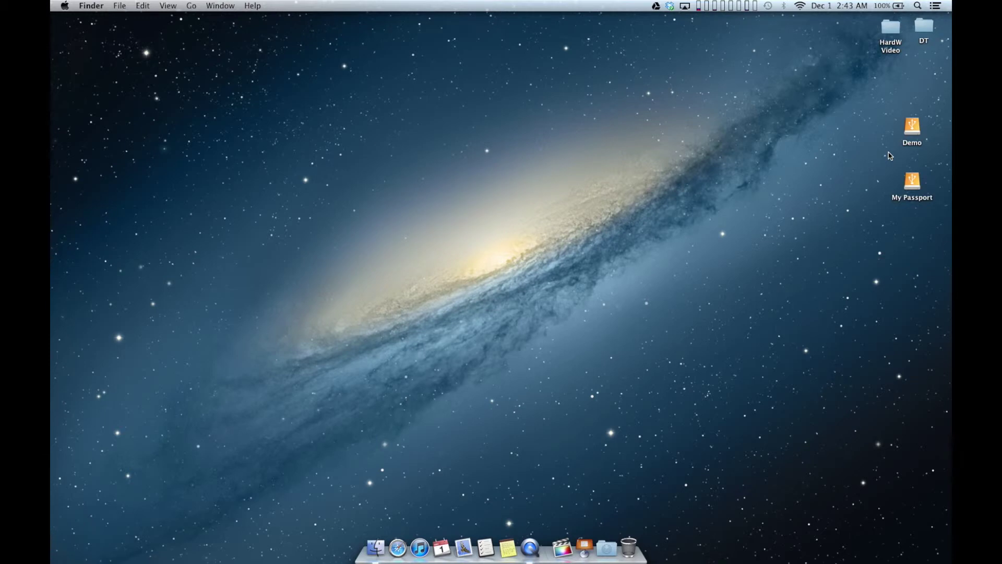
click(375, 546)
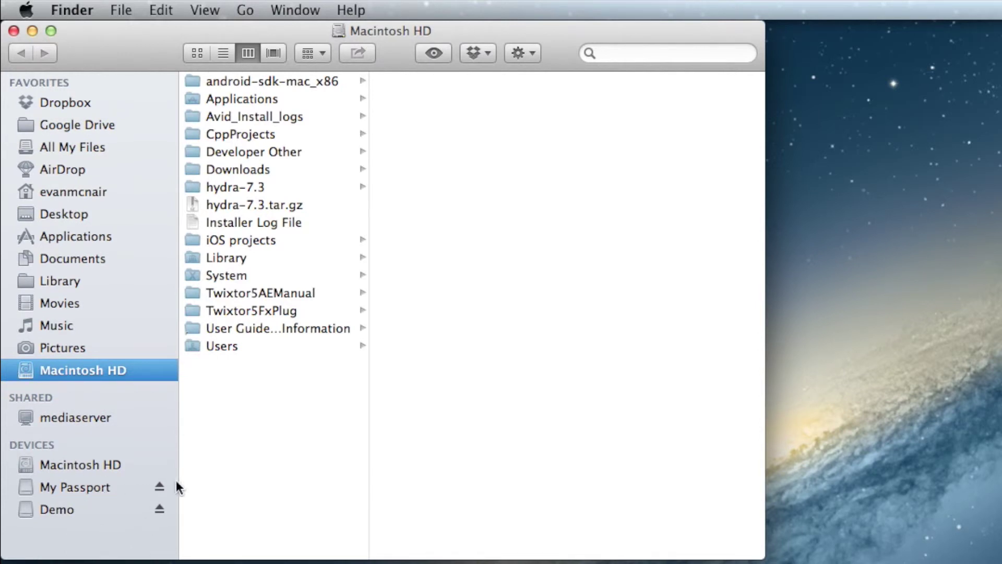
Open Finder Preferences and toggle the external disks option on the General pane.
click(72, 10)
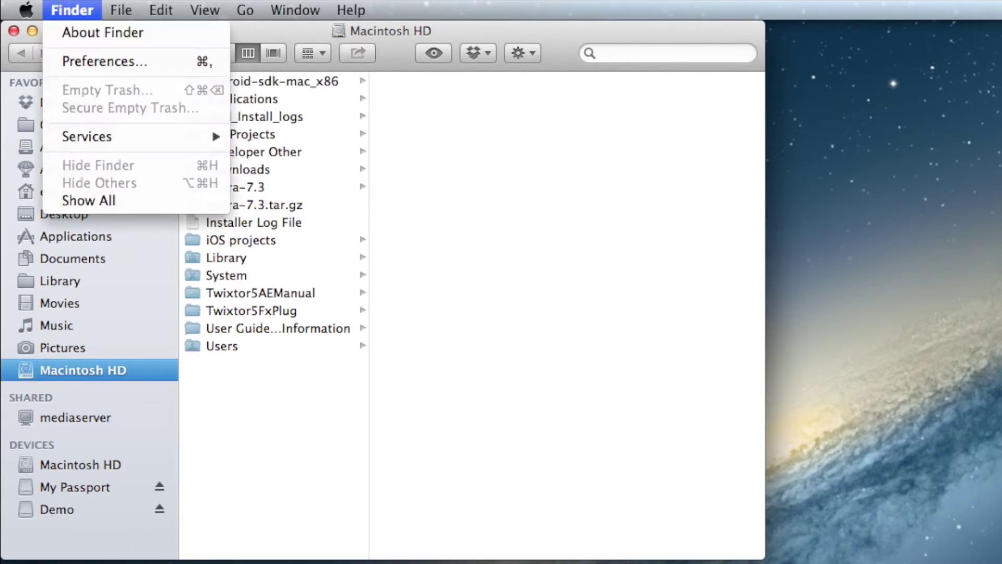
click(110, 61)
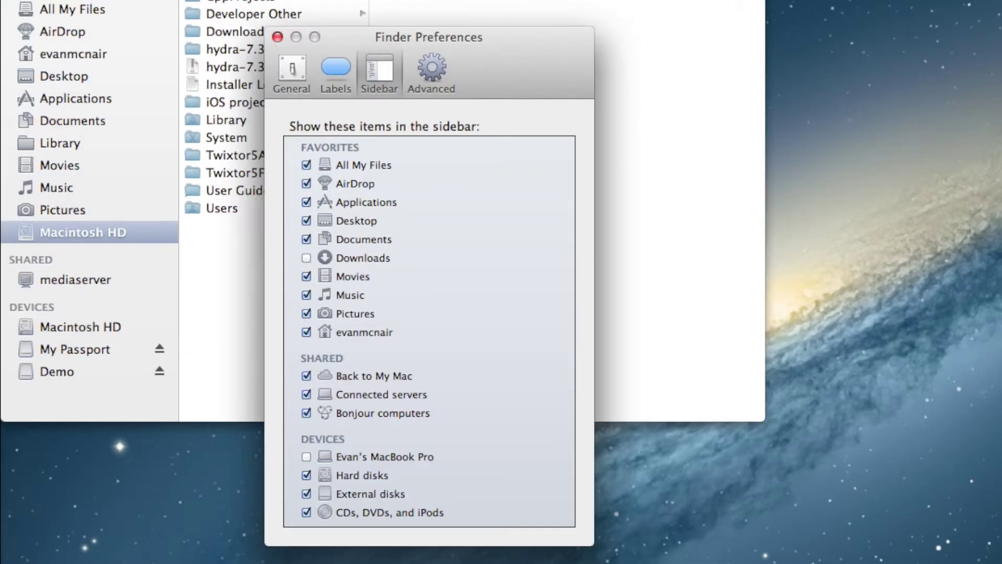
click(306, 493)
click(306, 493)
click(306, 493)
click(305, 74)
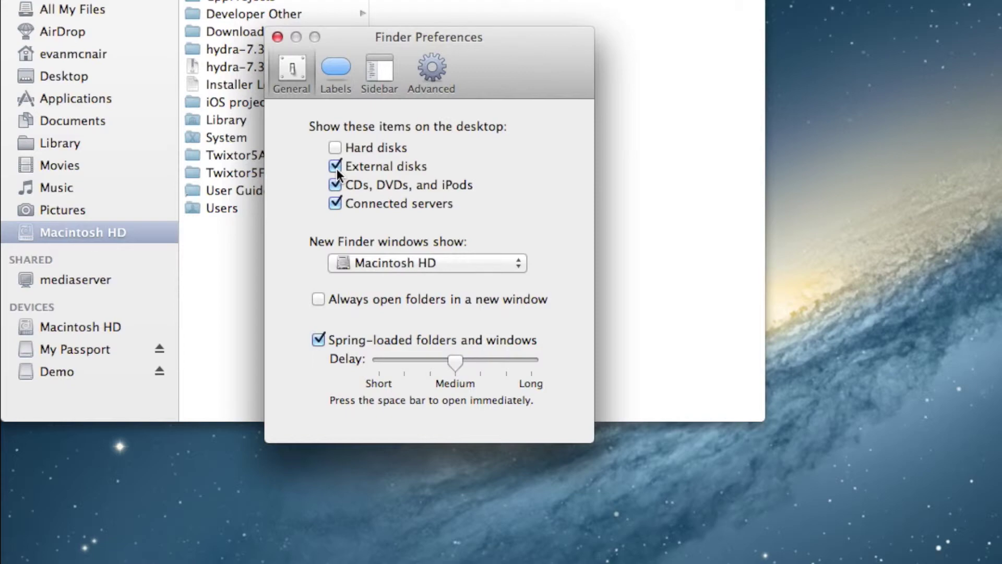
Hide and re-show external disks on the desktop, then close Preferences and the Macintosh HD window.
drag(482, 96, 688, 87)
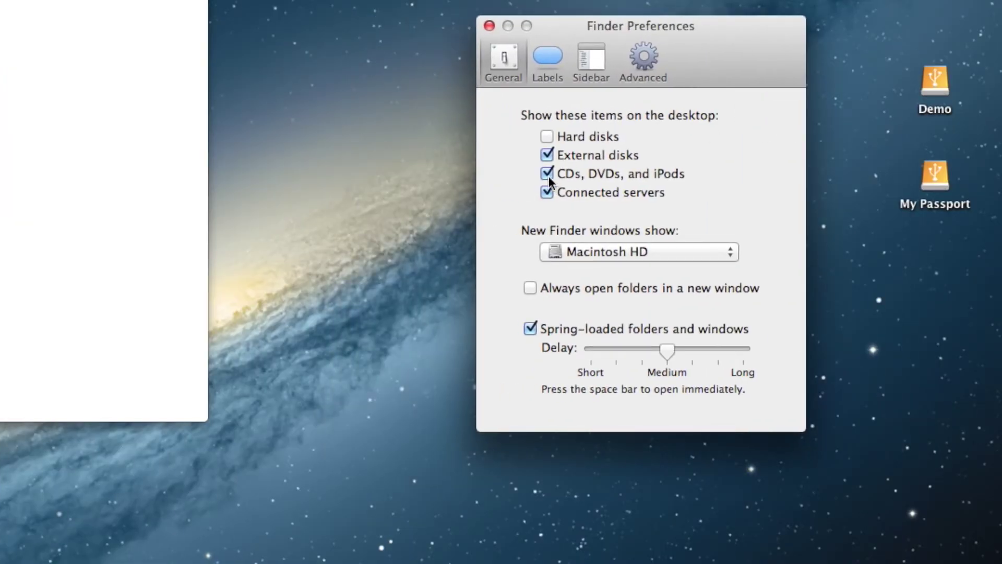
click(547, 155)
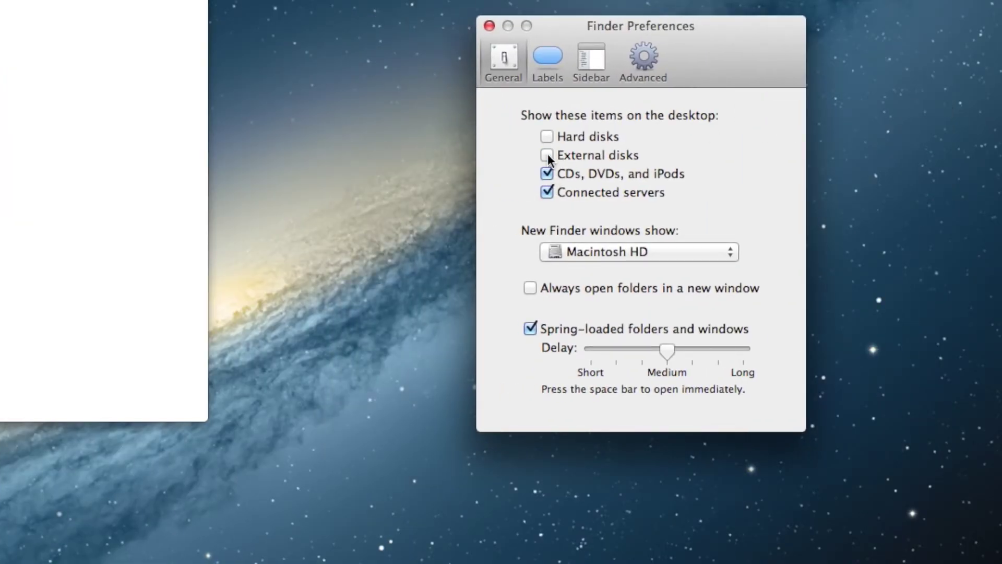
click(547, 155)
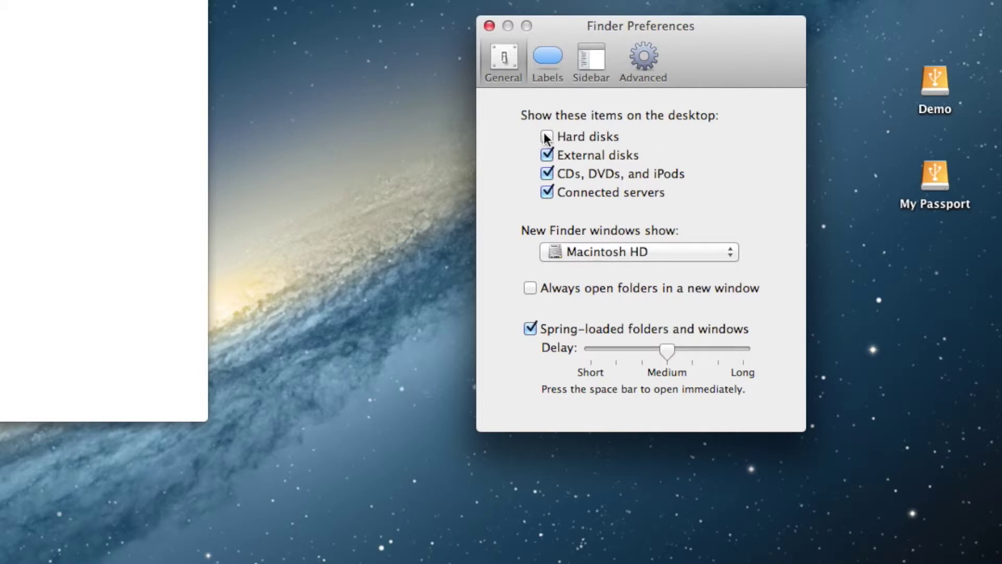
click(489, 26)
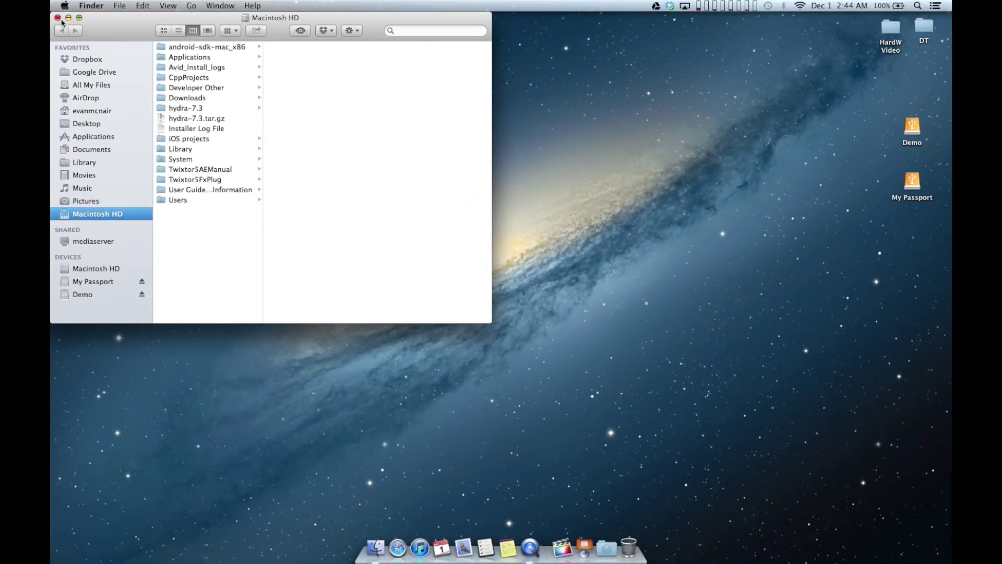
click(58, 18)
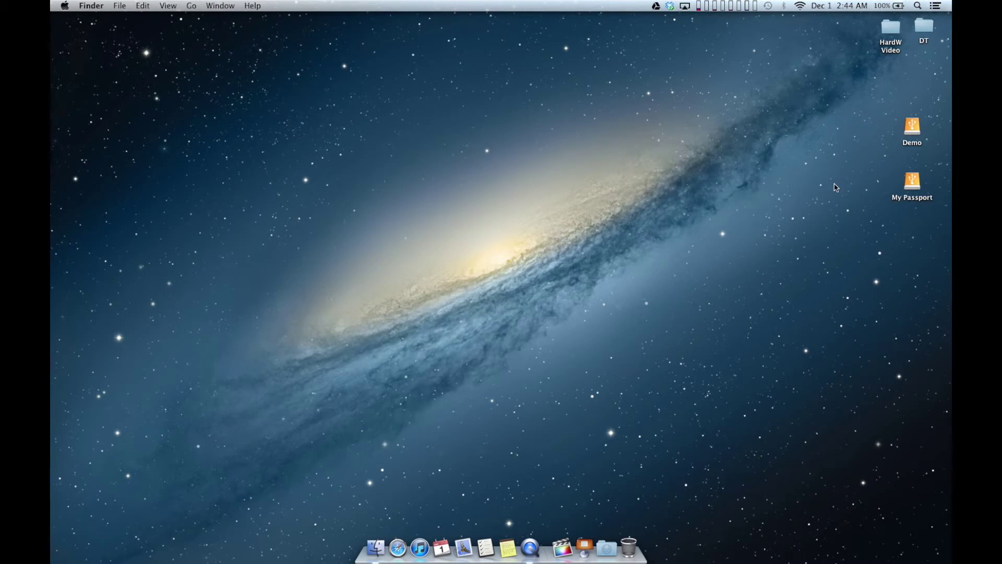
Search Spotlight for 'disk' and launch Disk Utility from the top hit.
click(918, 6)
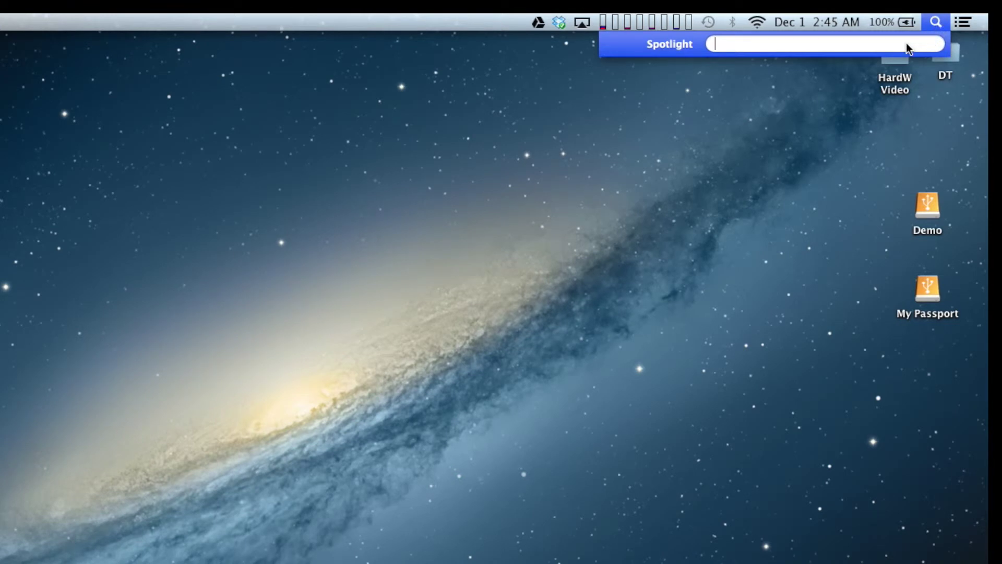
text(disk)
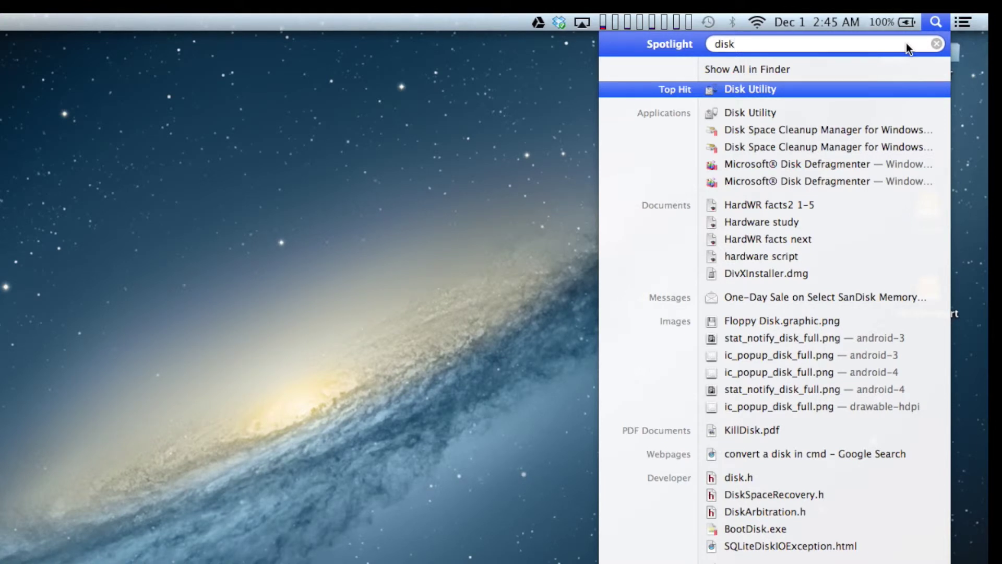
key(Return)
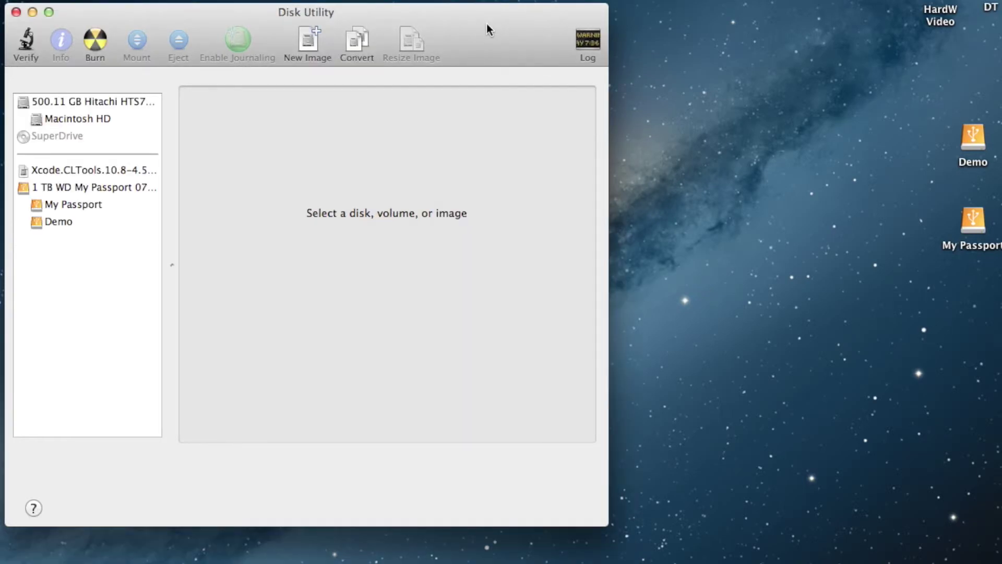
Review the 500.11 GB Hitachi disk, Macintosh HD volume and 1 TB WD My Passport drive.
drag(397, 17, 423, 17)
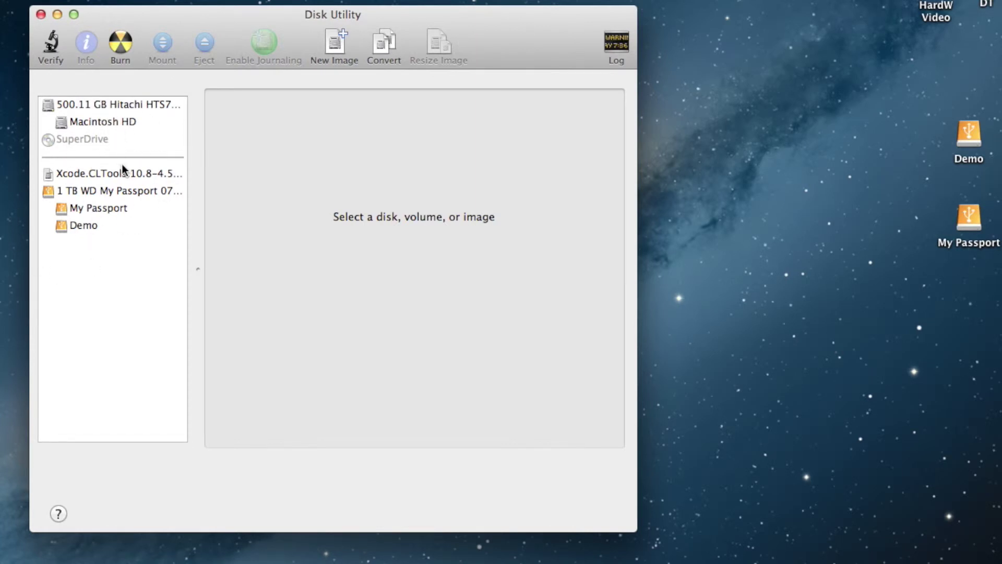
click(99, 102)
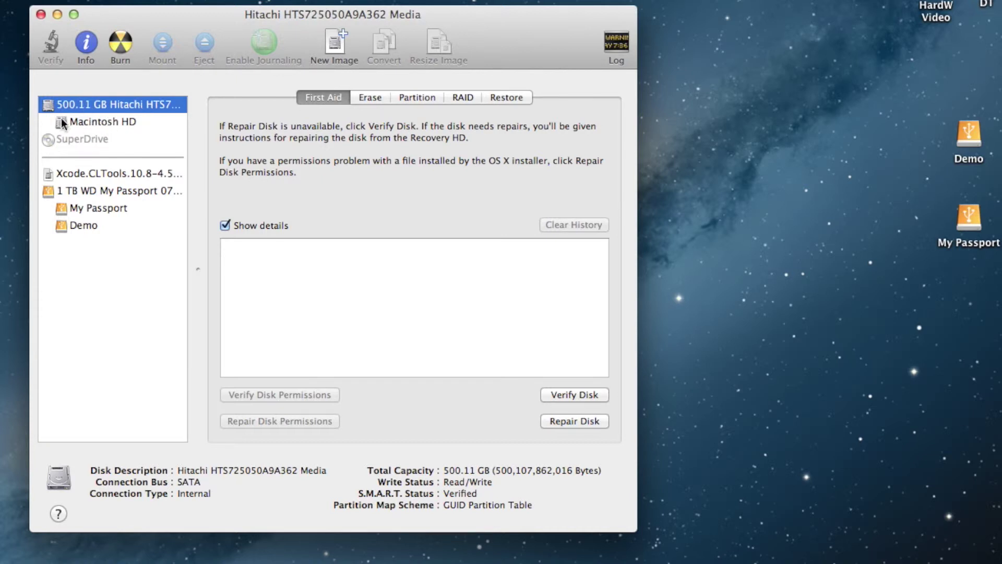
click(117, 123)
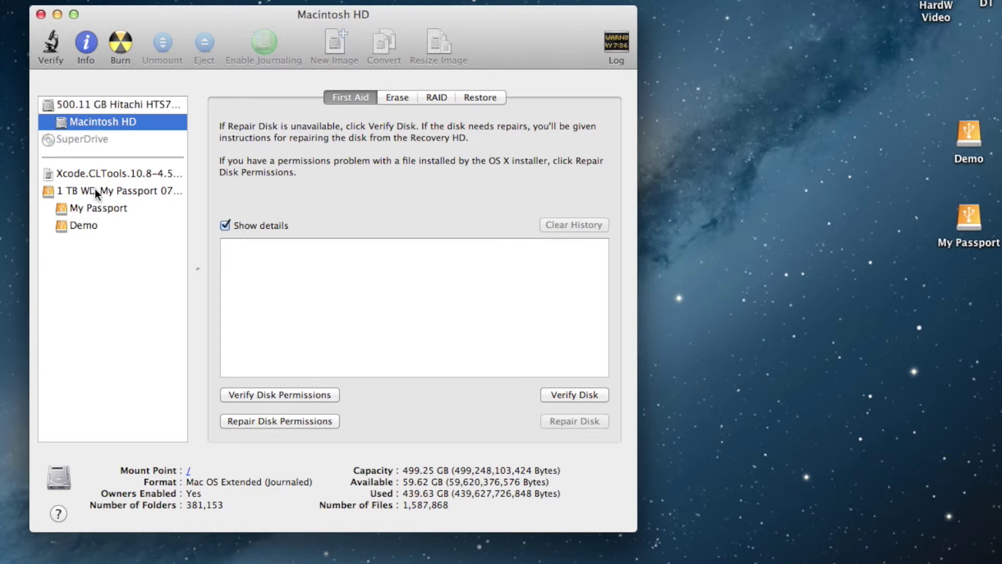
click(71, 192)
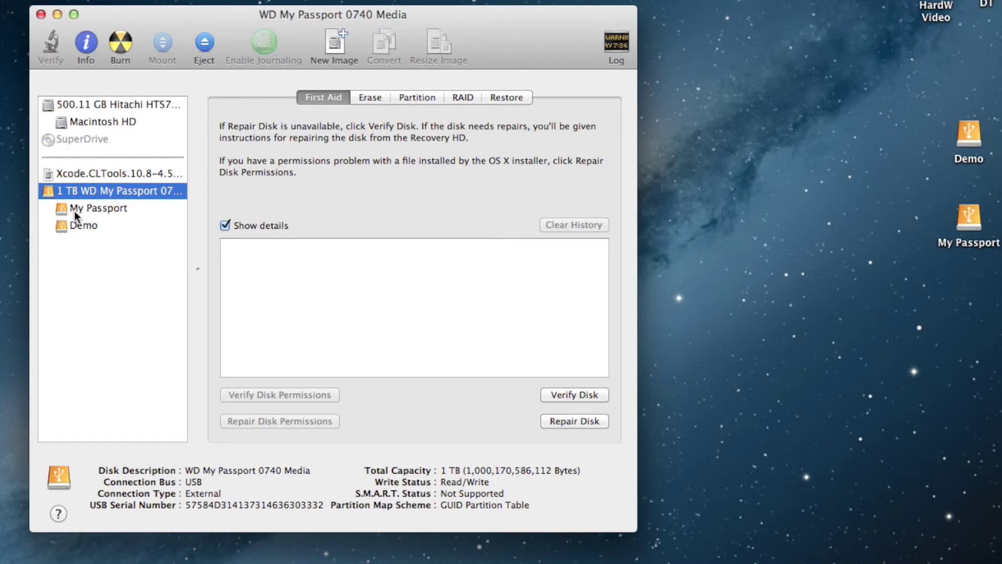
Compare the My Passport and ExFAT Demo partition details, then bring up the erase format list.
click(99, 210)
click(94, 224)
click(99, 208)
click(99, 225)
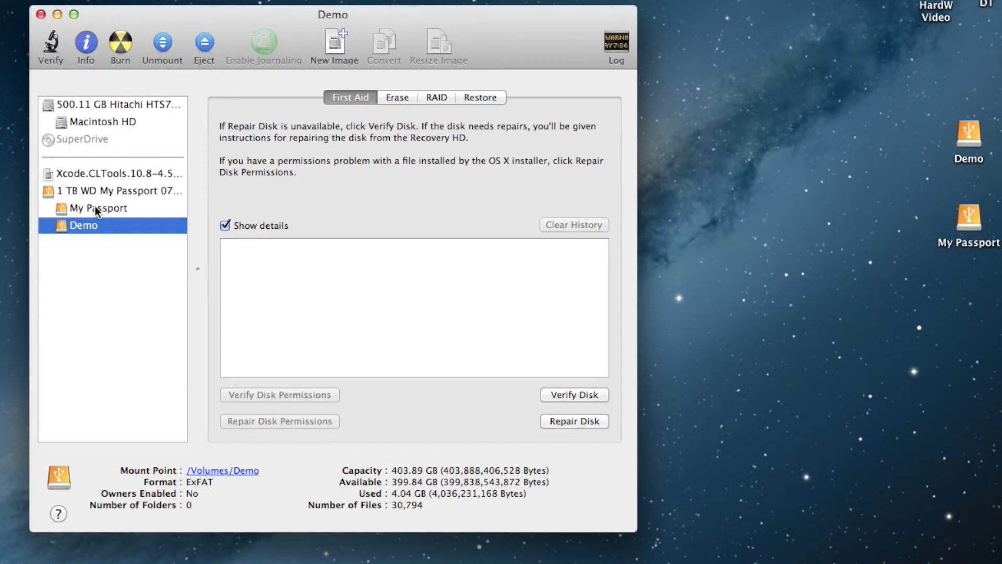
click(94, 207)
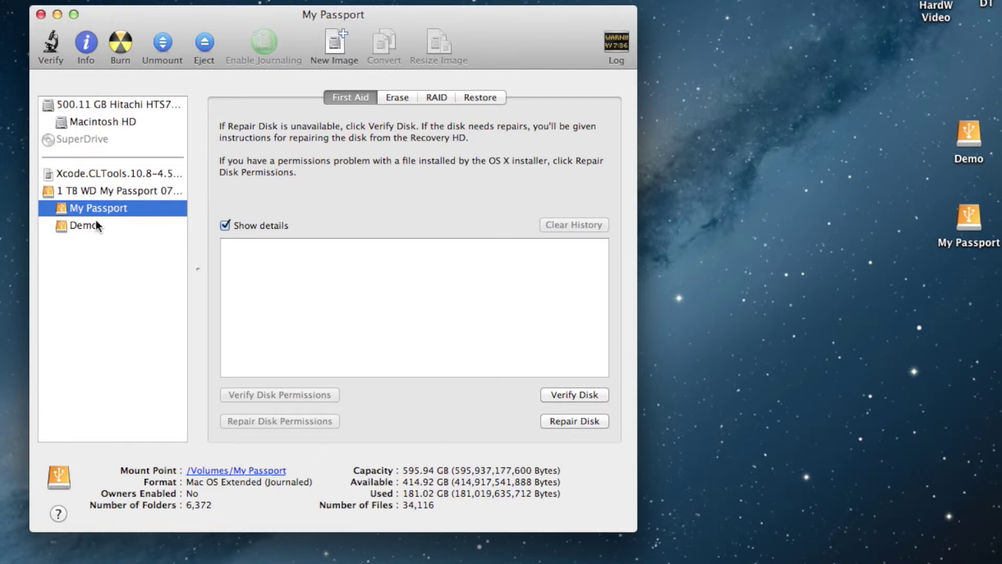
click(79, 225)
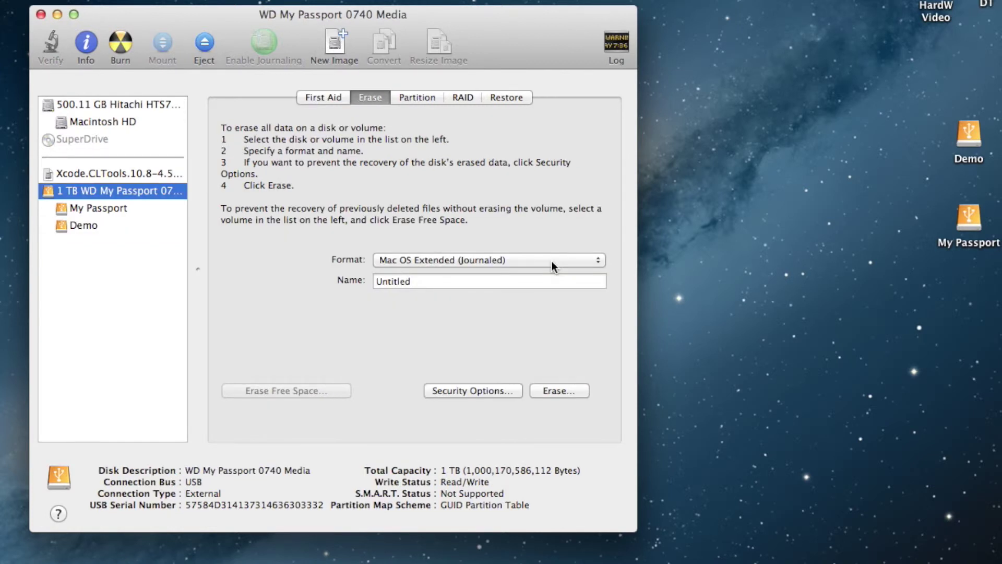
click(442, 261)
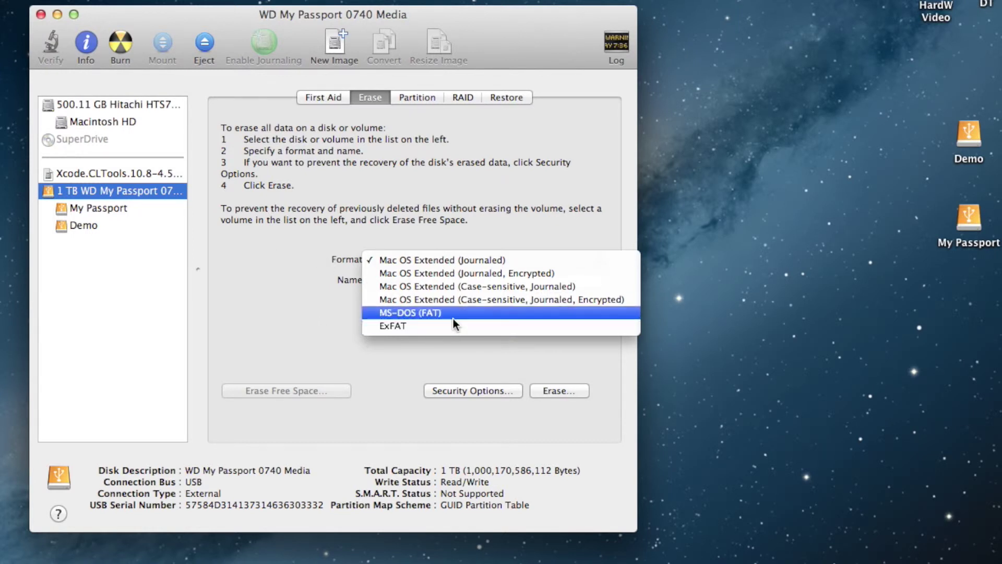
Dismiss the format list unchanged and view the Demo and My Passport volume information.
click(230, 283)
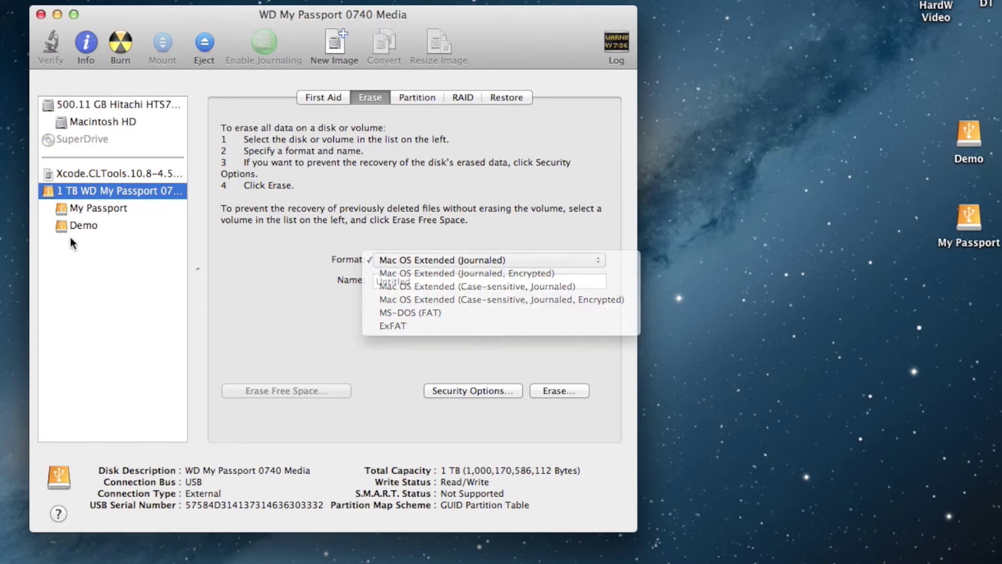
click(93, 228)
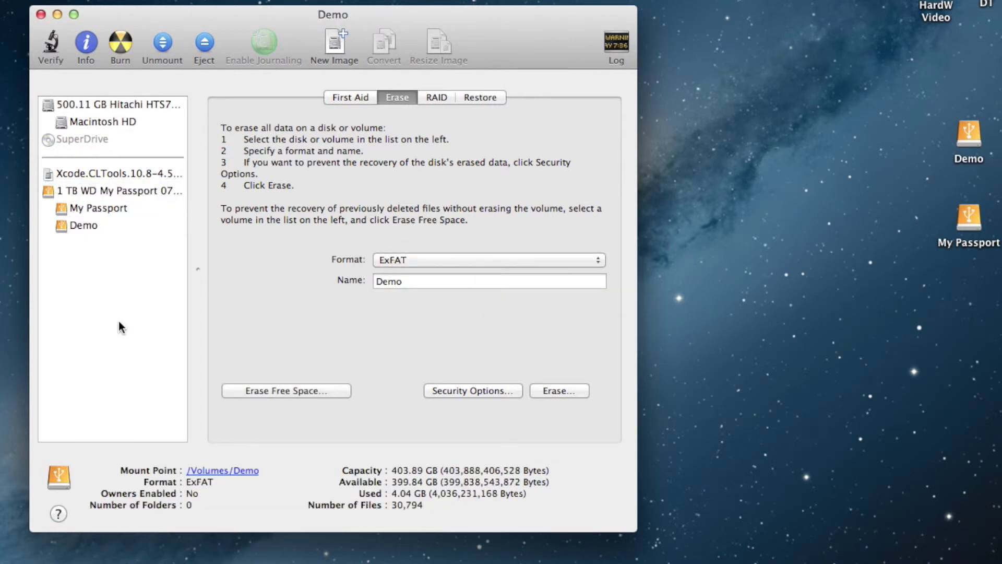
click(128, 307)
click(98, 226)
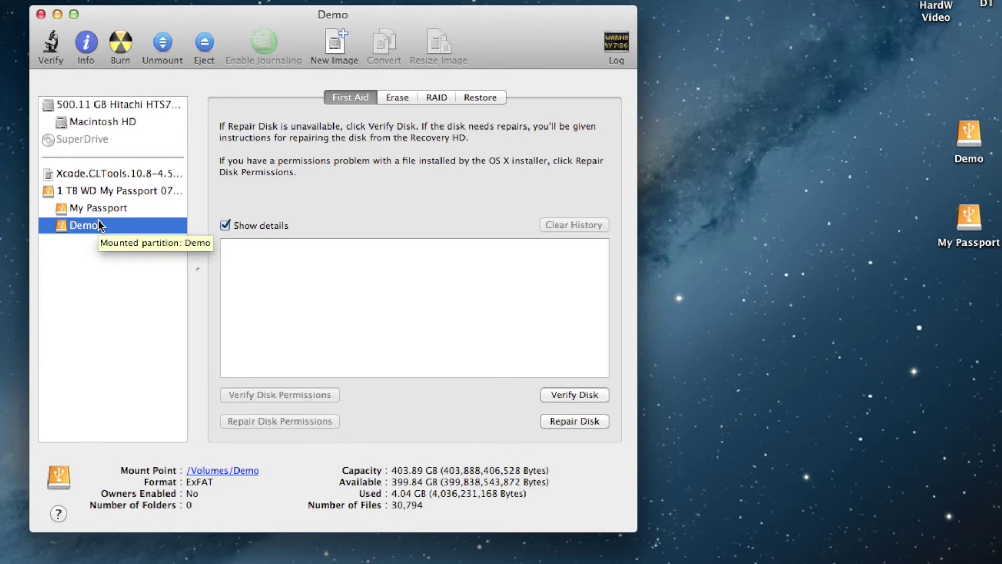
click(100, 258)
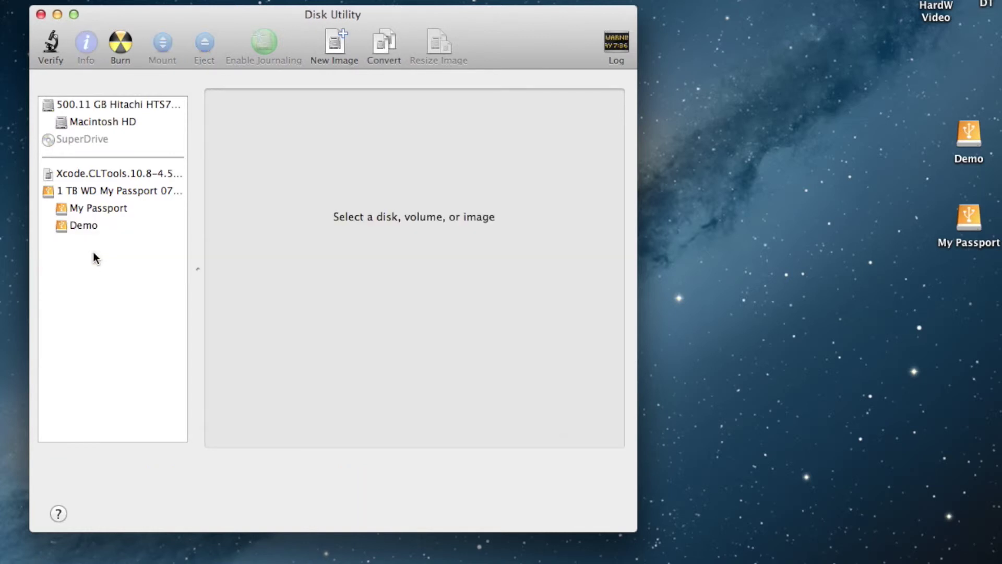
click(101, 207)
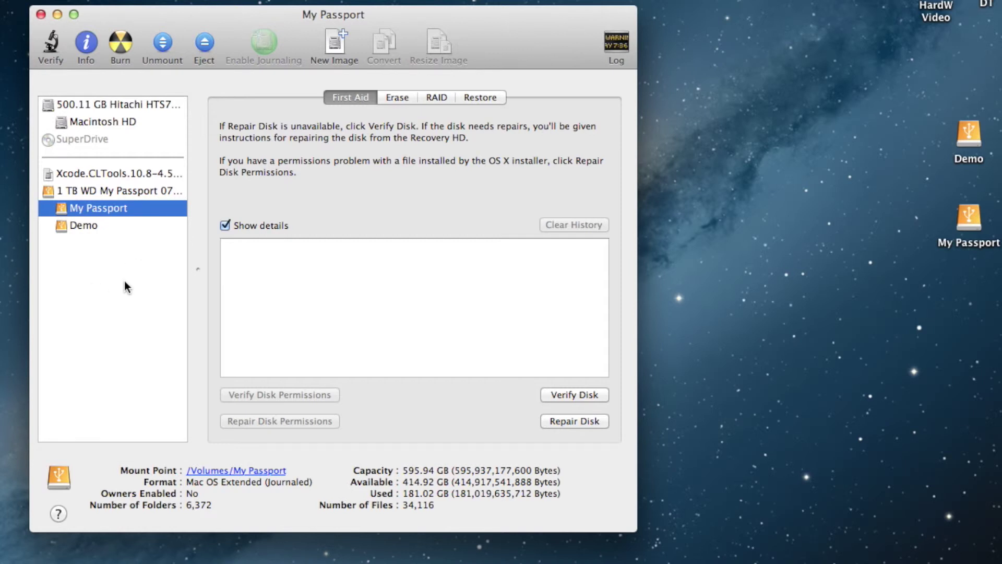
key(Up)
Check the 1 TB WD drive's erase formats without changing them, then show its Partition tab.
click(96, 250)
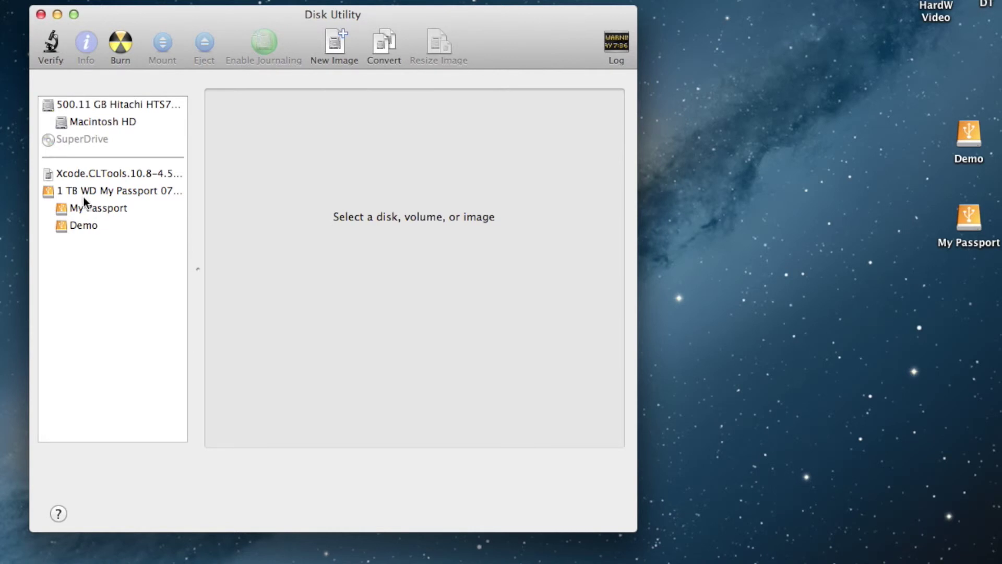
click(76, 192)
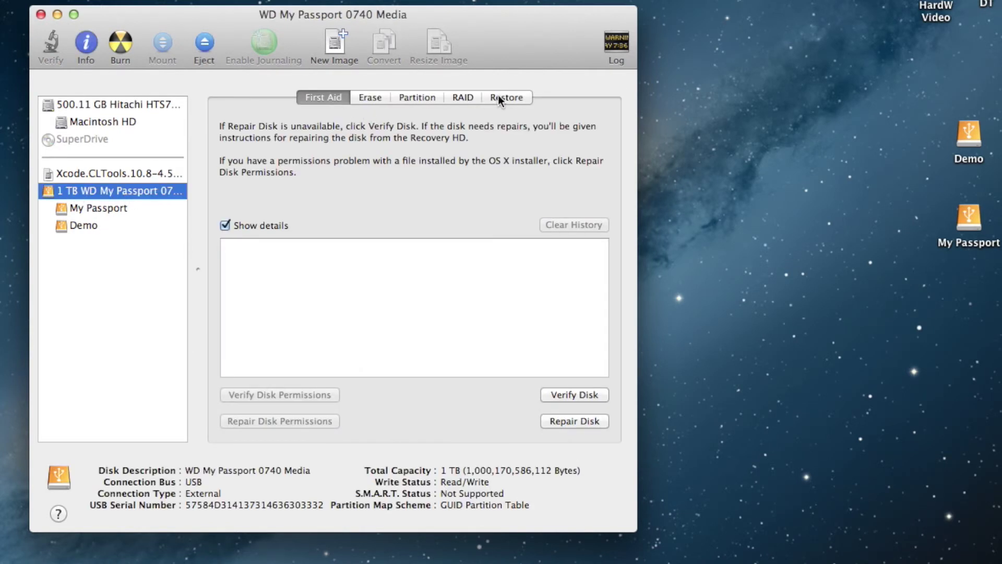
click(374, 97)
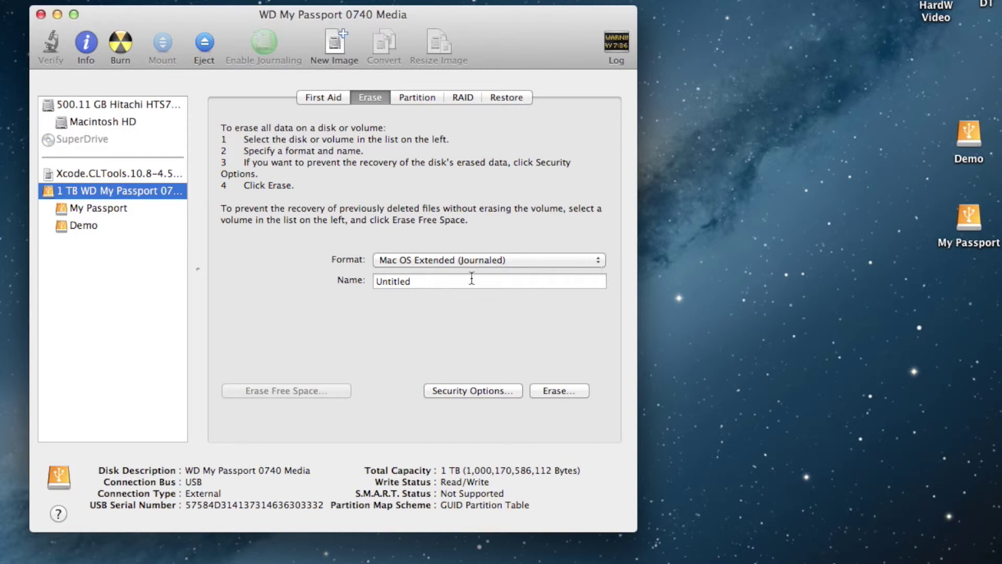
click(440, 281)
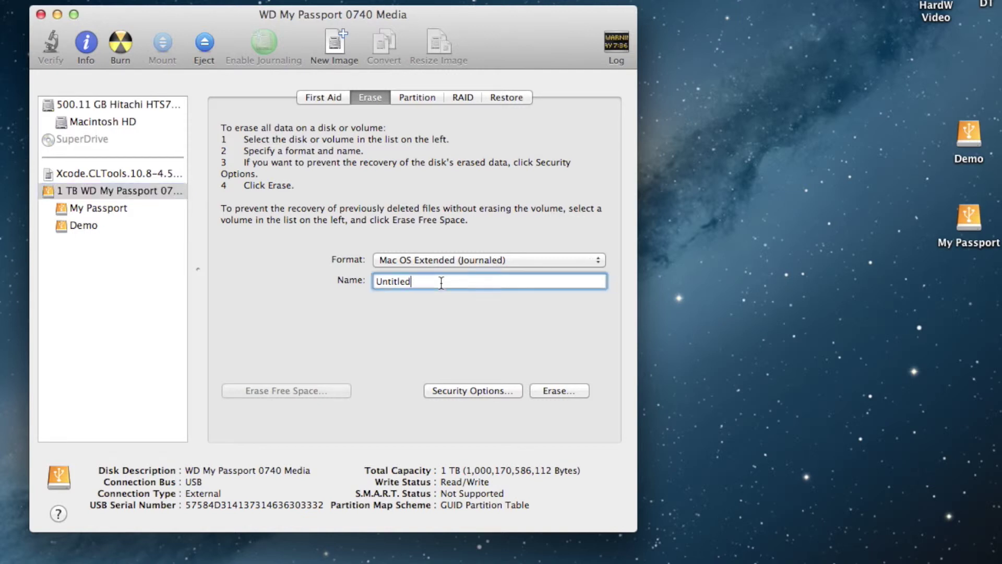
click(560, 259)
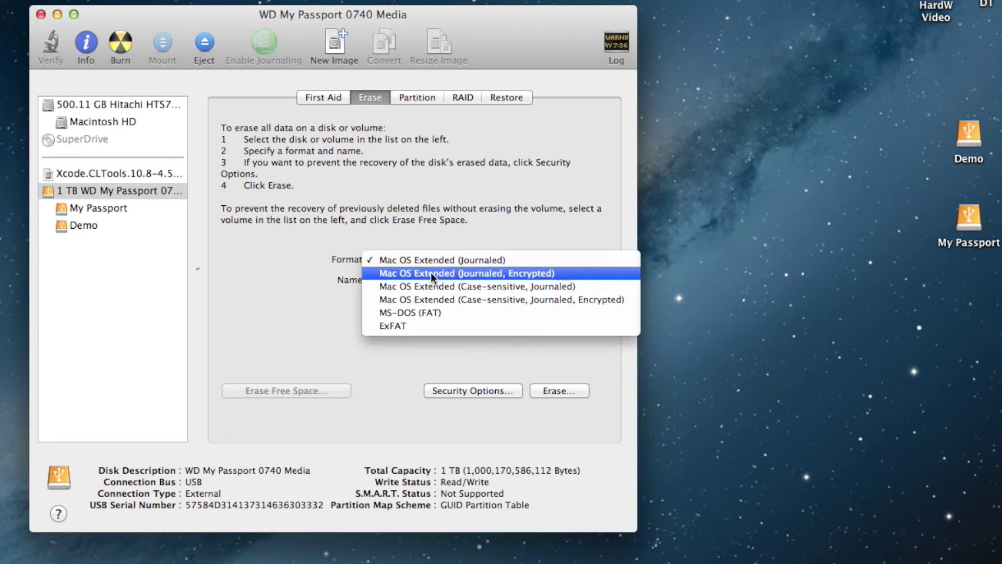
click(426, 101)
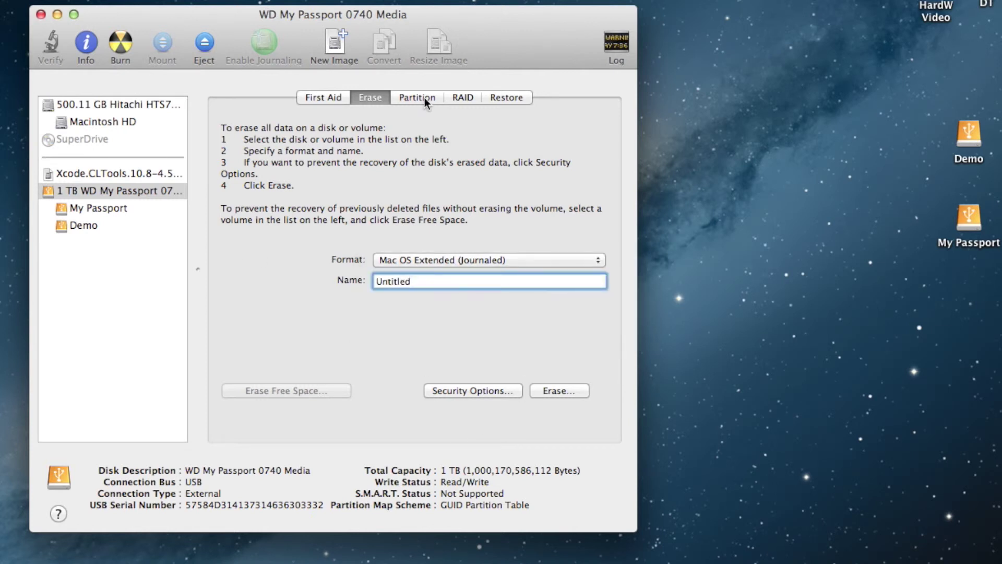
click(425, 98)
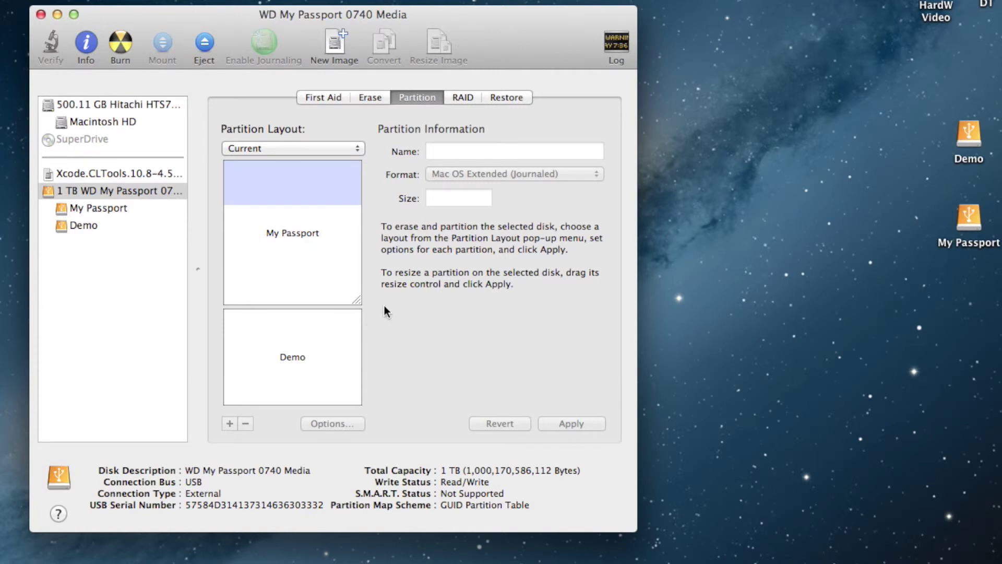
click(325, 260)
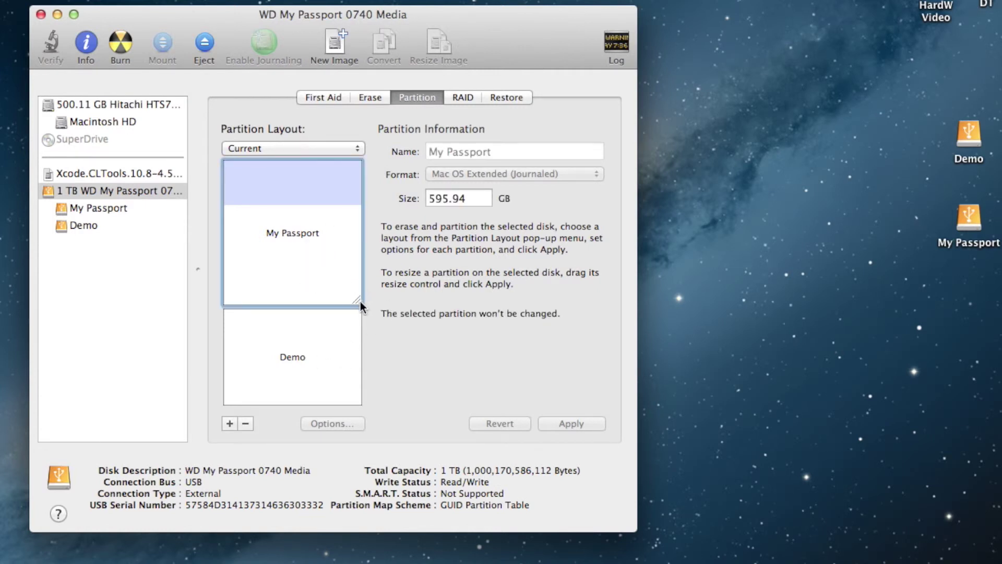
mouse_move(357, 300)
mouse_down()
mouse_move(363, 218)
mouse_move(360, 314)
mouse_up()
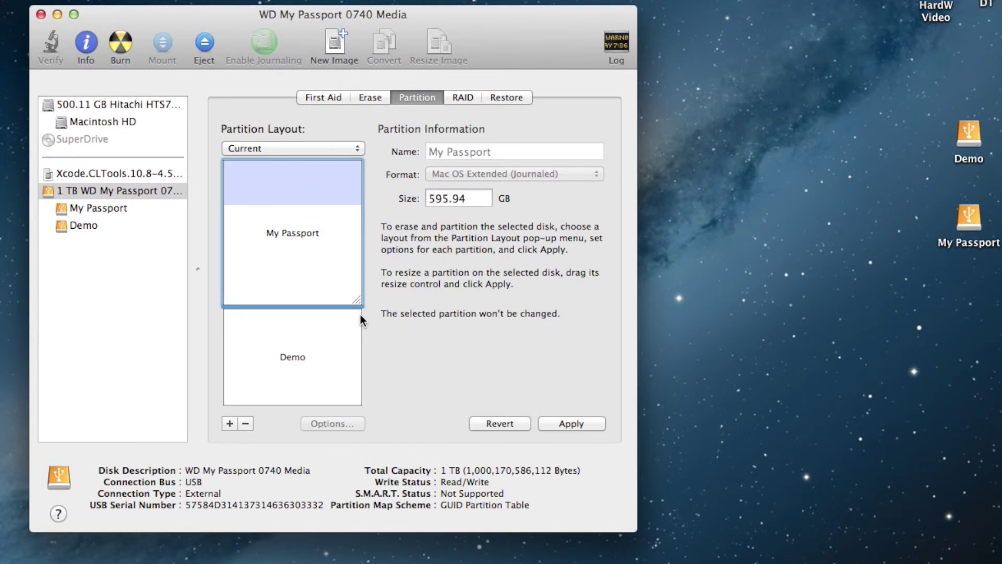
click(322, 360)
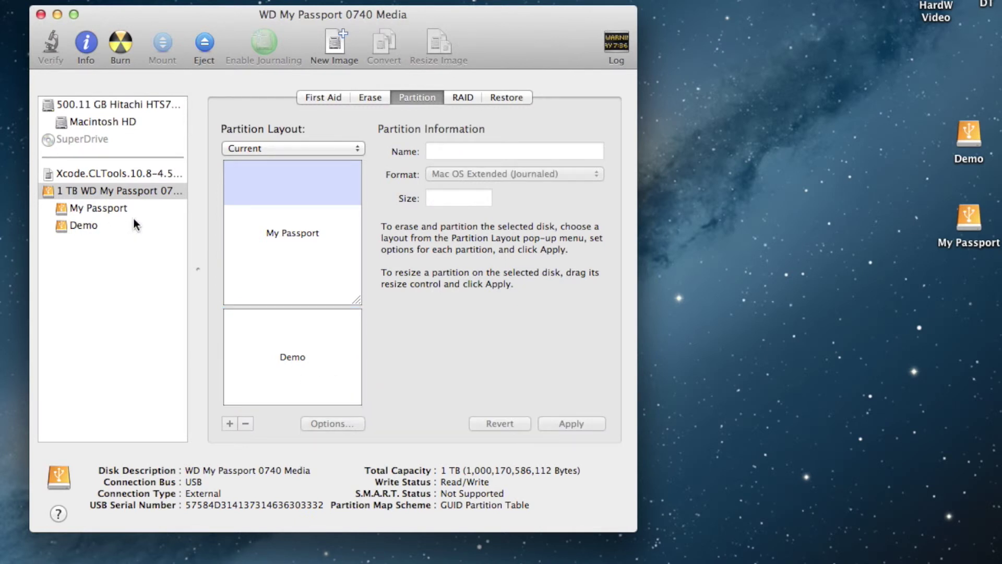
On the Demo volume's Erase tab, glance at its contents, then enter the name BLUE BELL keeping ExFAT.
click(87, 225)
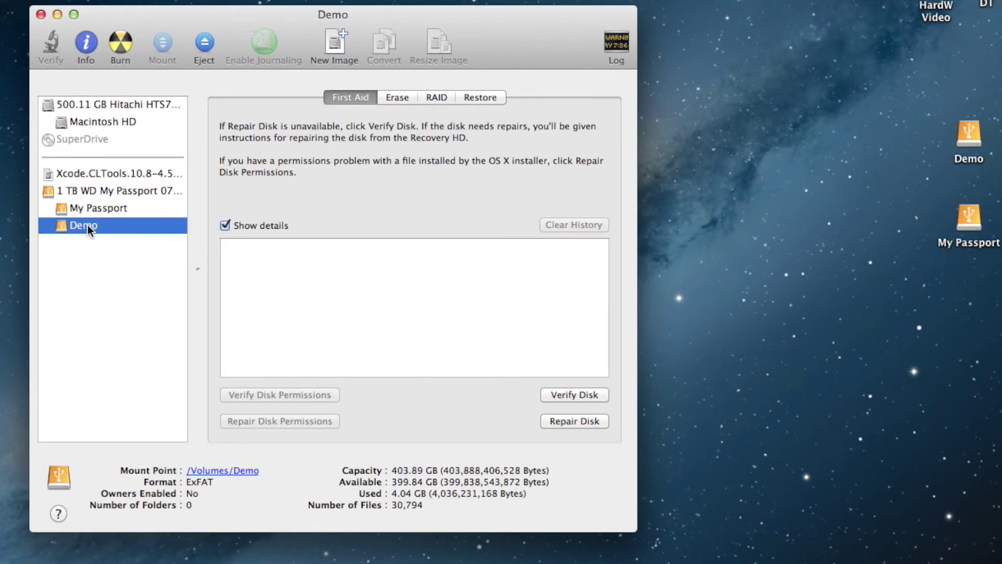
click(402, 98)
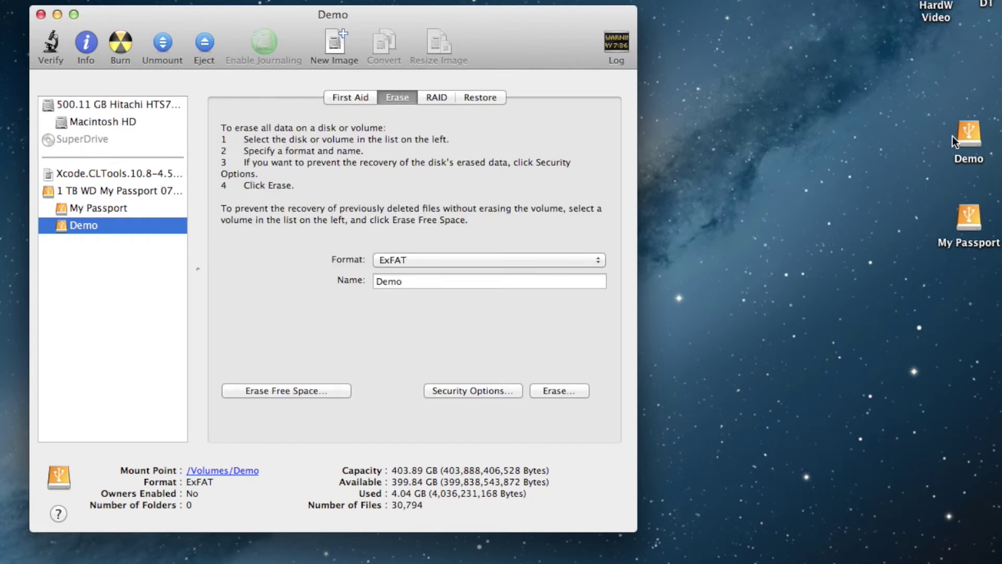
double_click(966, 131)
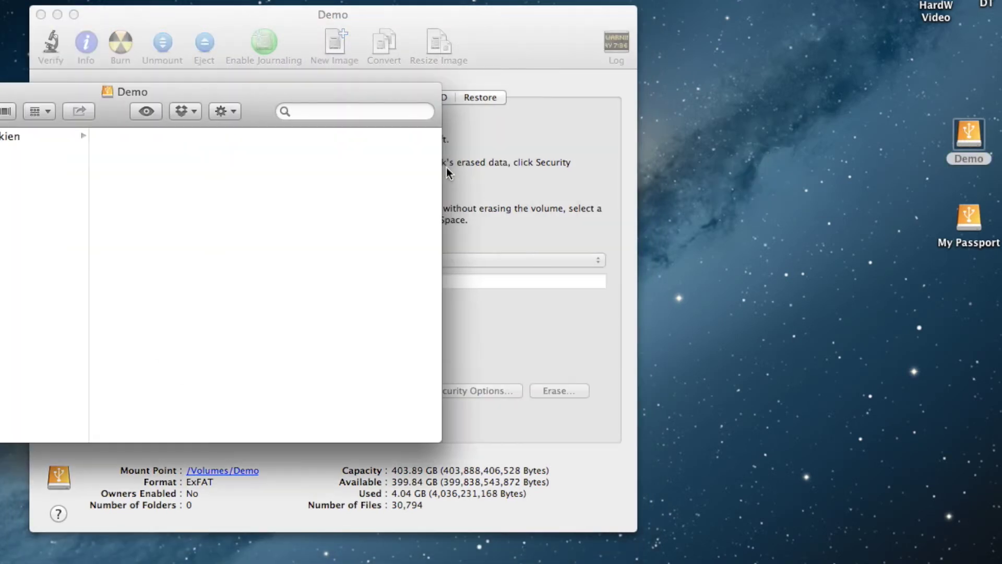
click(13, 136)
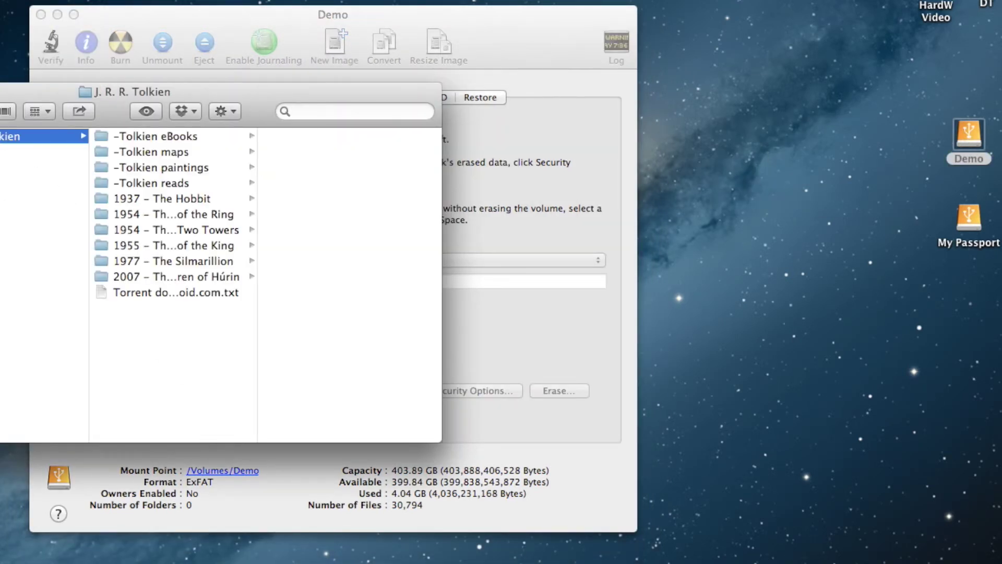
key(super+w)
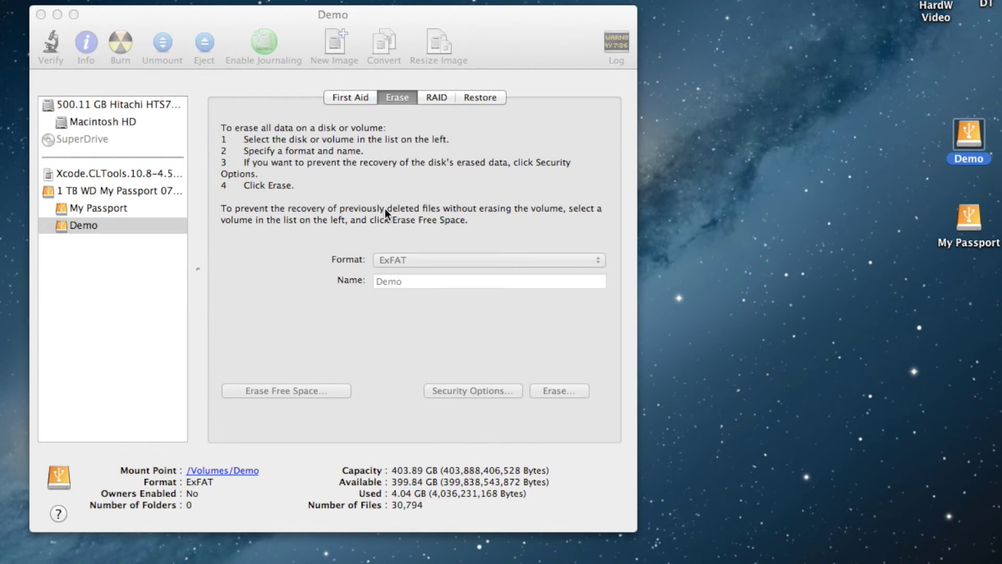
click(445, 285)
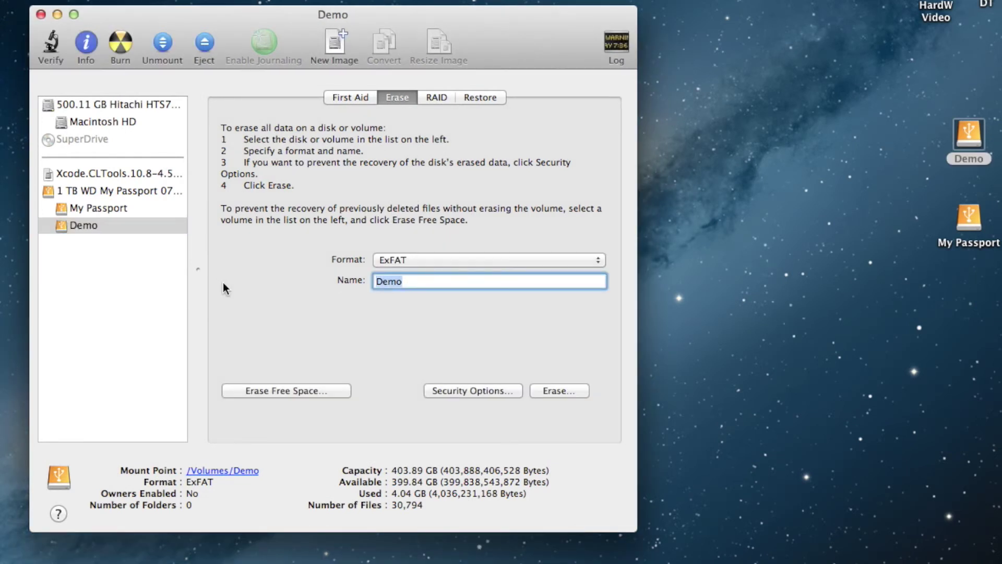
text(BLUE BELL)
Try the secure erase levels (one pass of zeros, 3-pass) and confirm the Fastest setting.
click(487, 389)
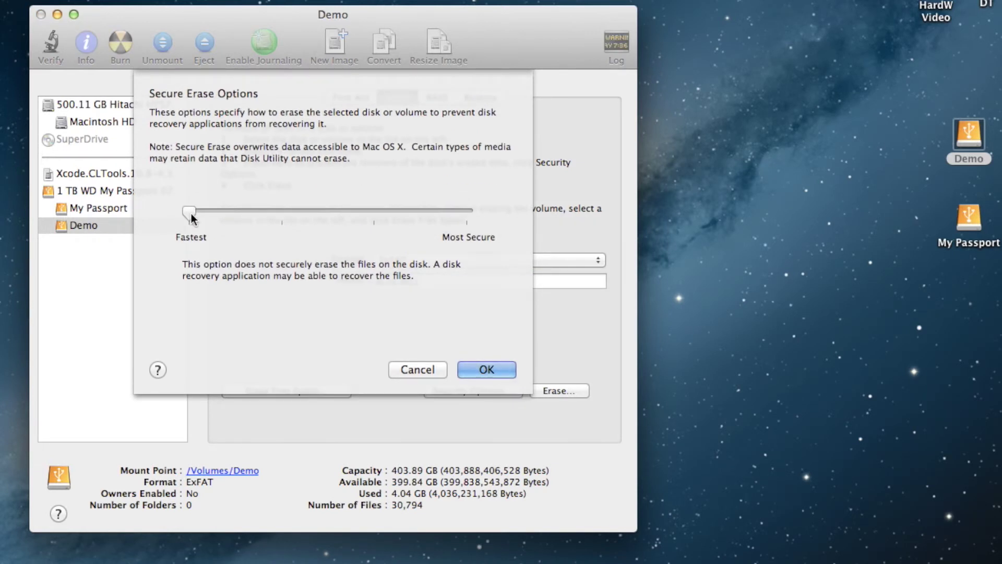
drag(191, 214, 462, 220)
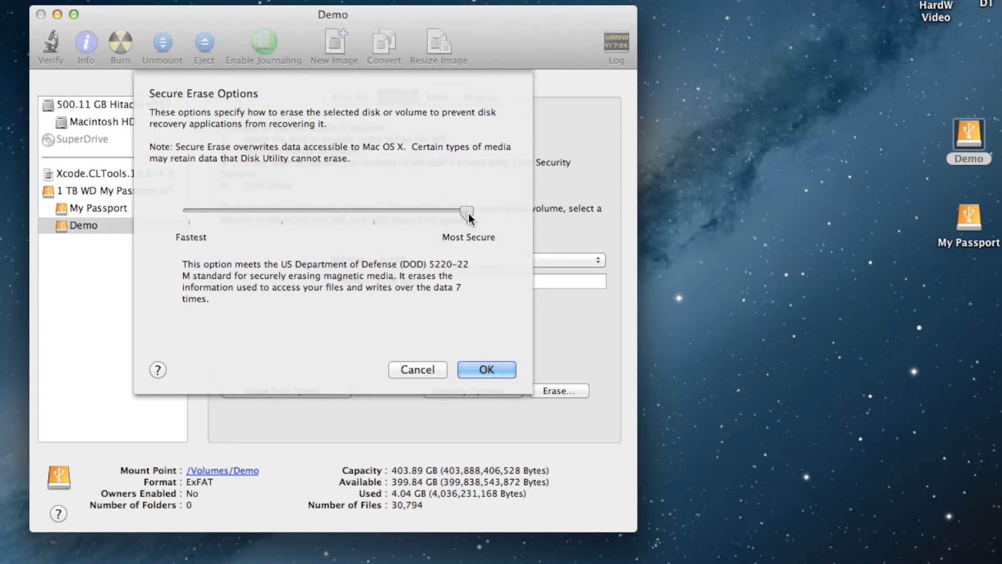
drag(467, 212, 151, 208)
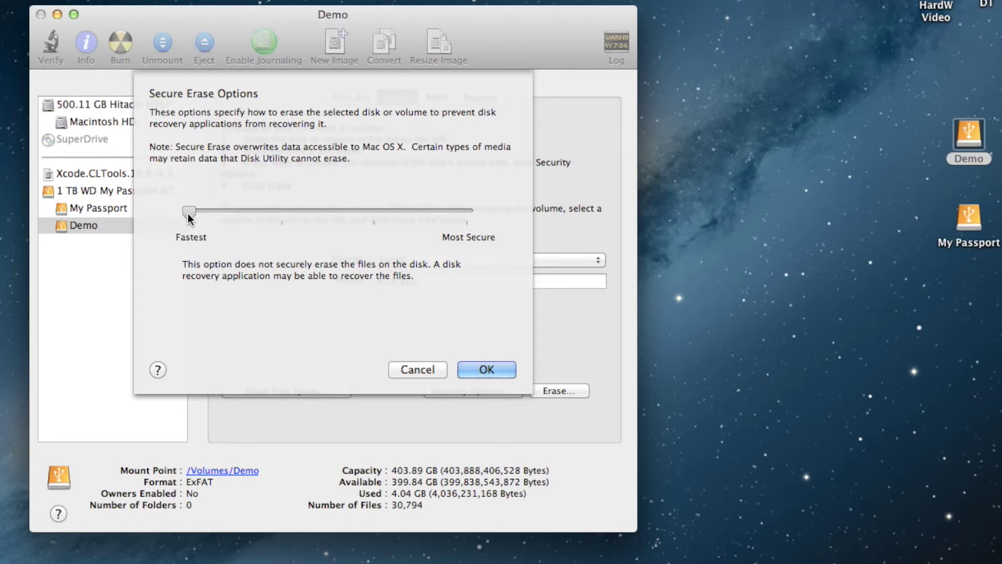
drag(188, 214, 264, 213)
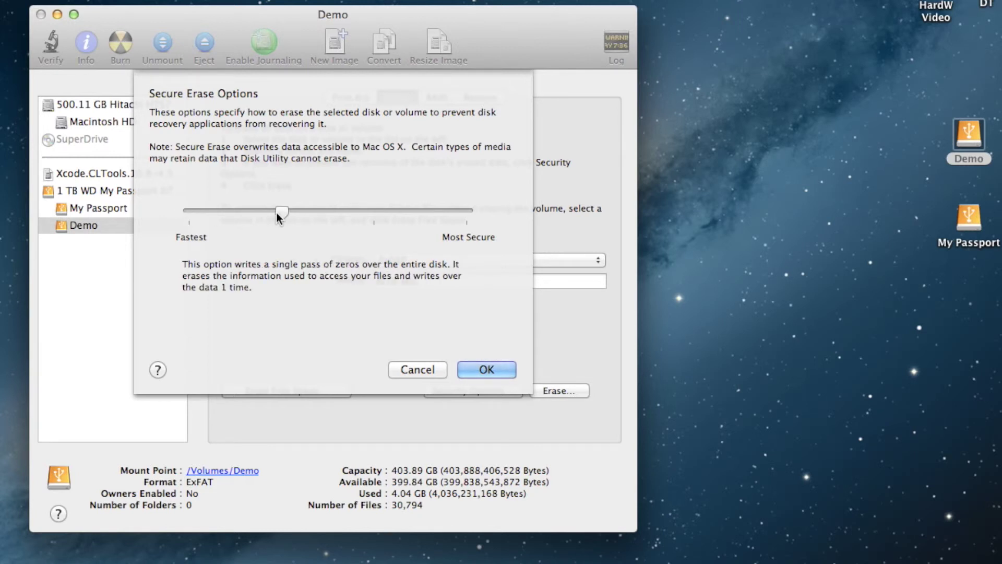
drag(279, 218, 522, 214)
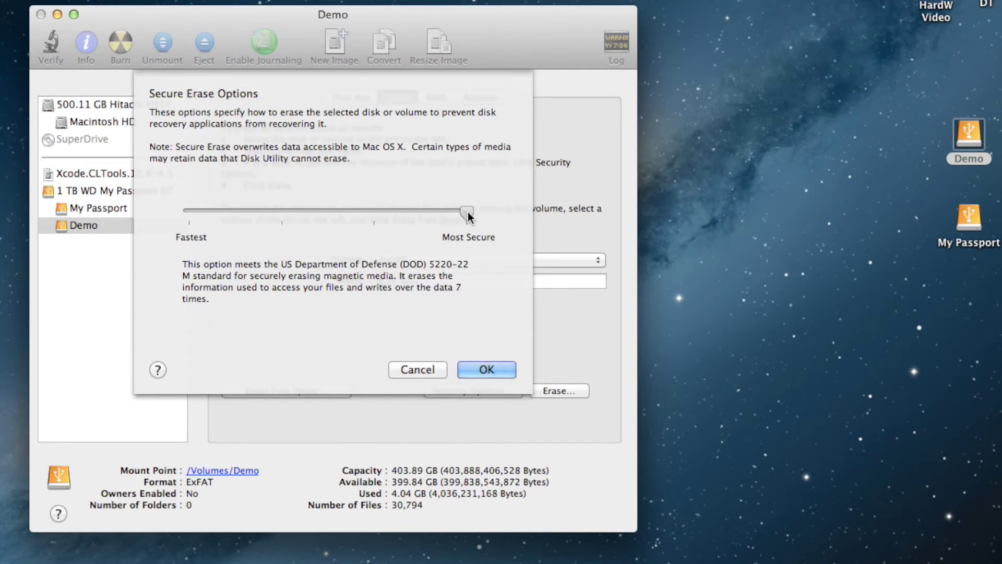
drag(467, 212, 187, 210)
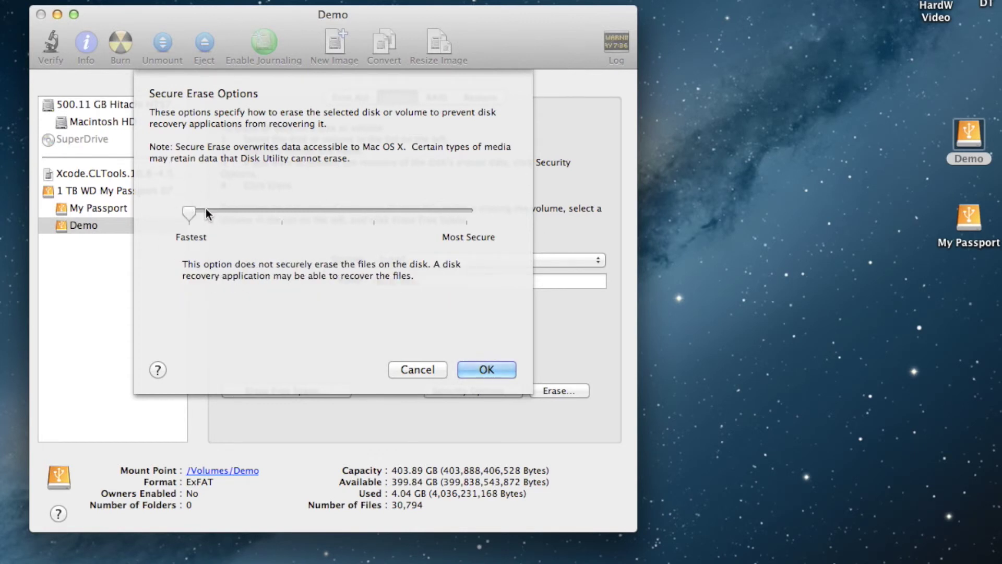
click(485, 370)
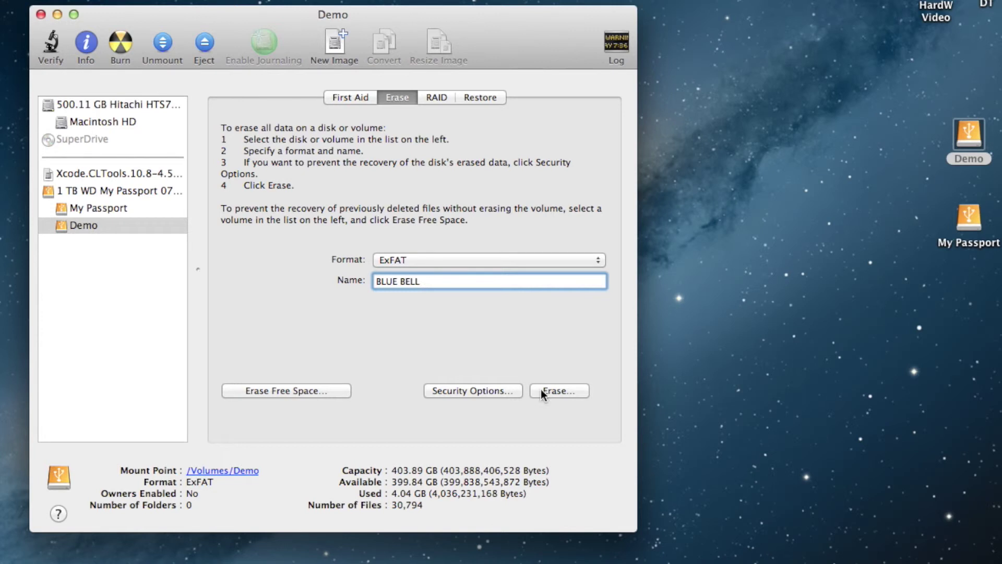
Erase the Demo partition as ExFAT BLUE BELL and tidy its new desktop icon.
click(569, 390)
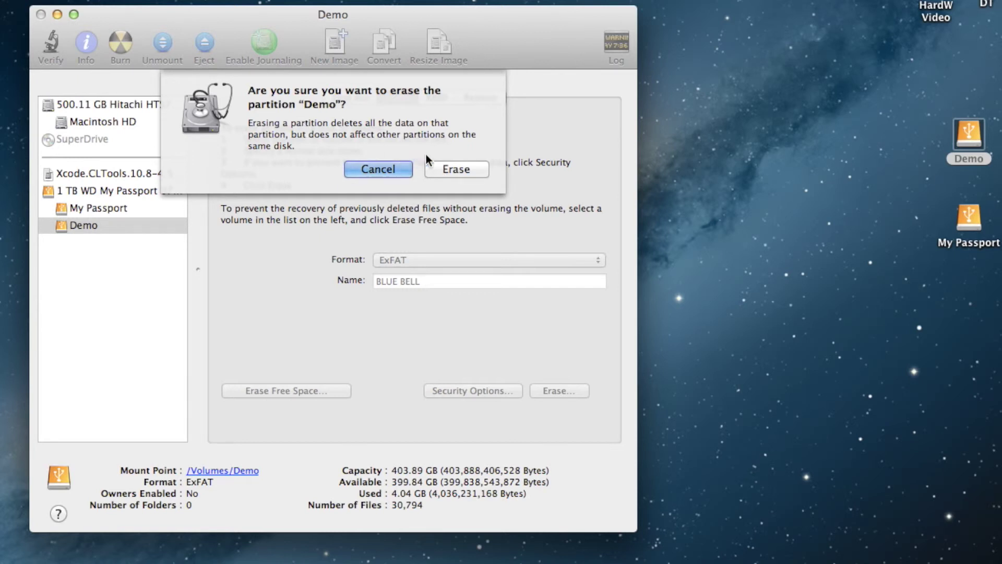
click(461, 168)
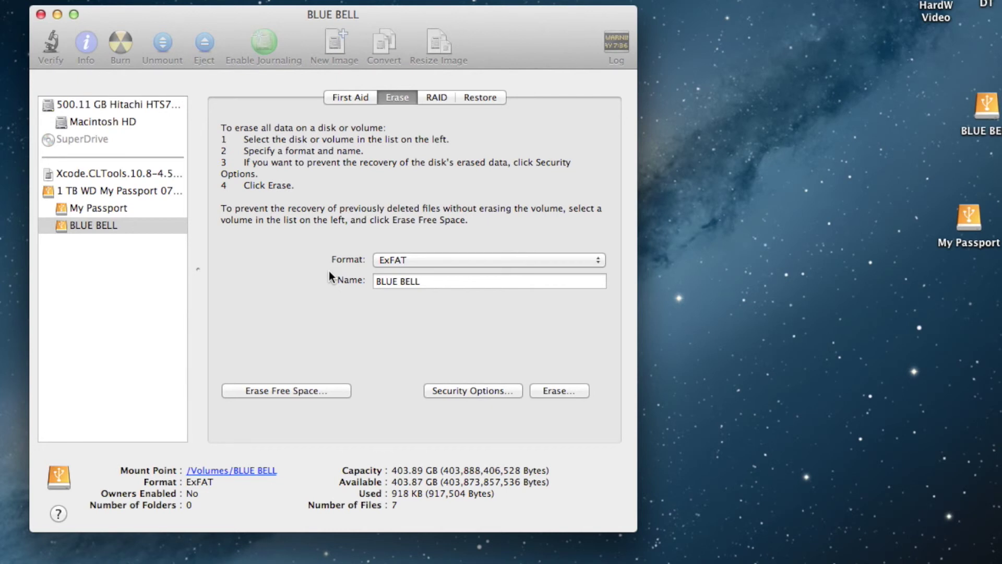
drag(998, 105, 976, 119)
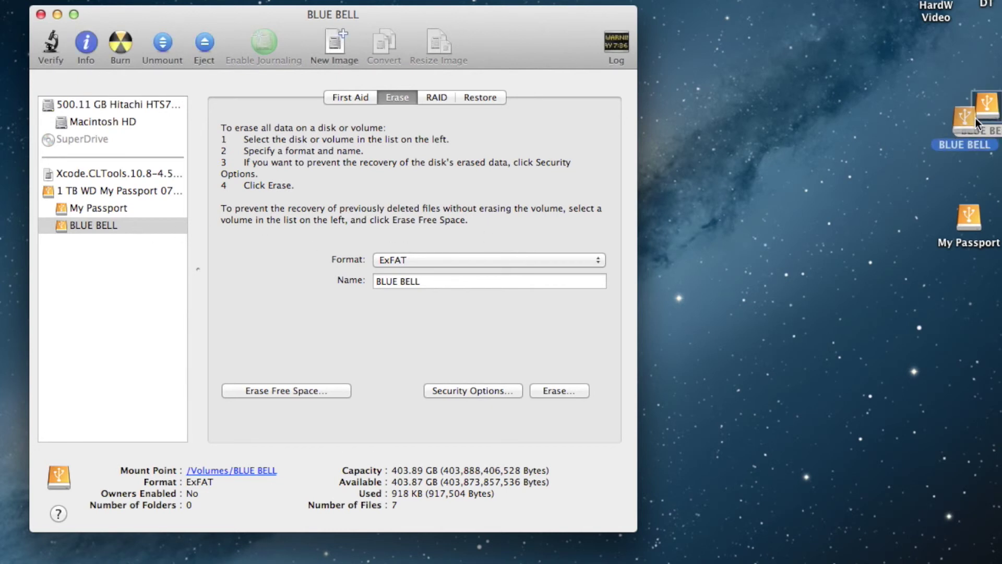
click(896, 142)
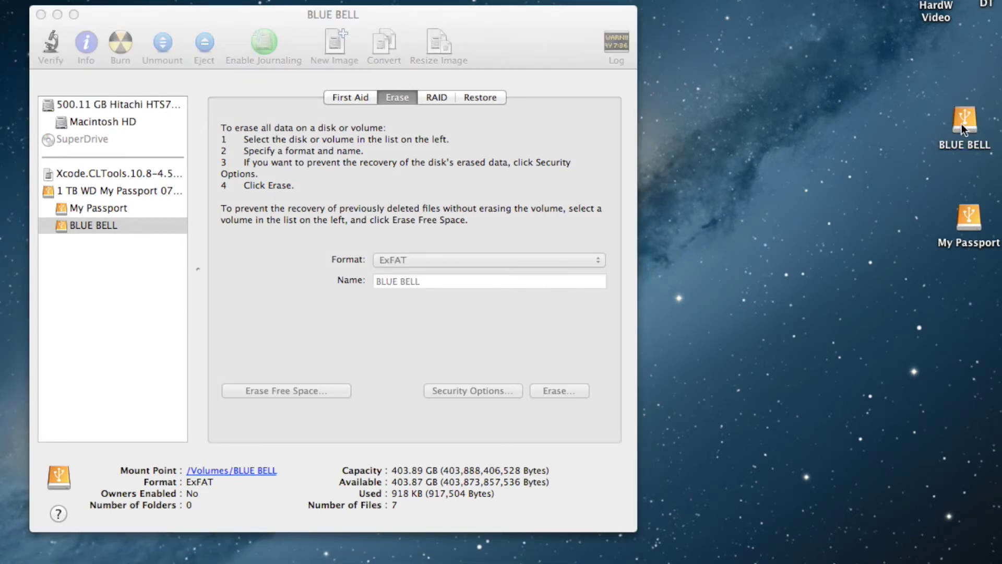
drag(975, 118, 975, 143)
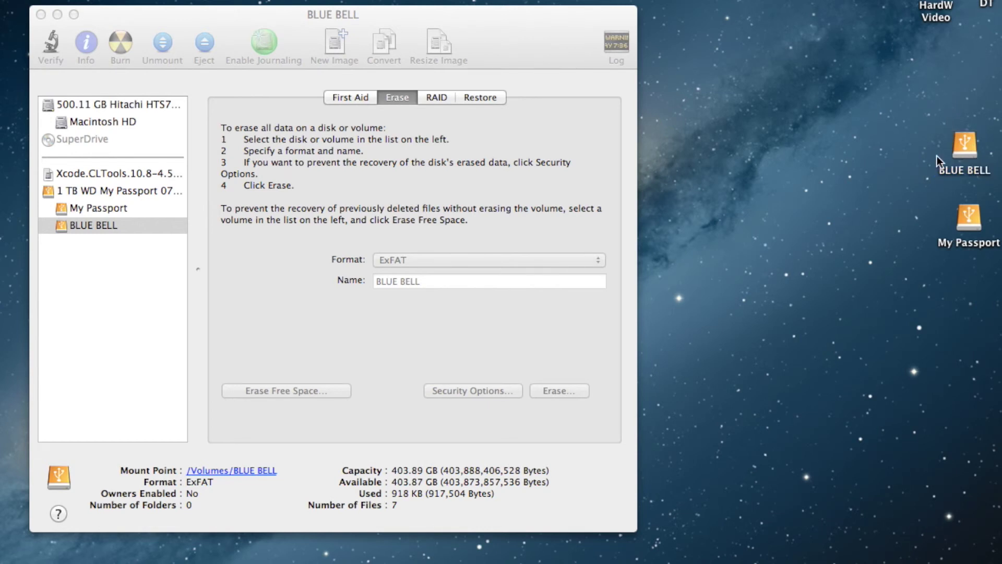
click(127, 210)
click(112, 210)
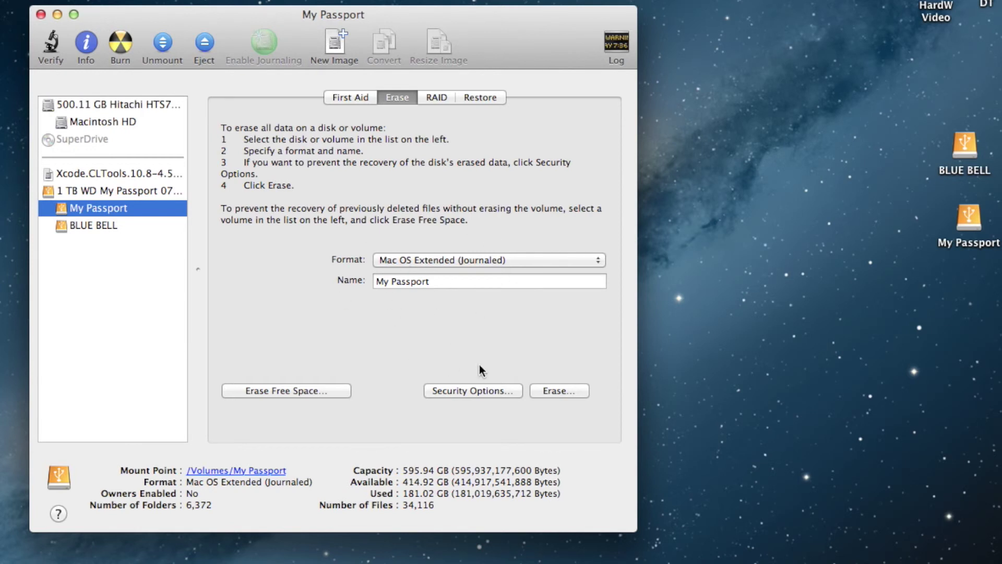
View the BLUE BELL volume's details and cancel out of its Security Options.
click(134, 227)
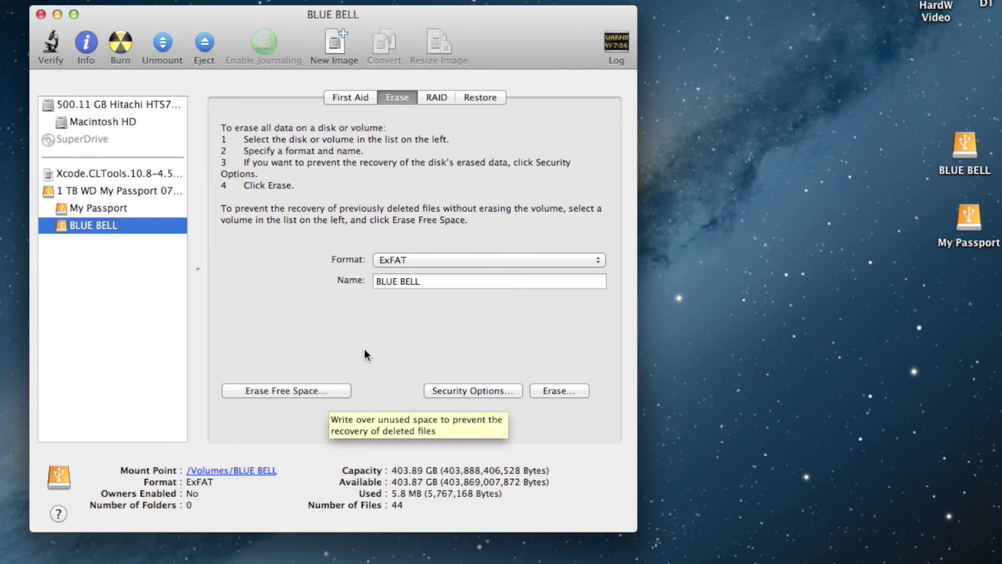
click(472, 390)
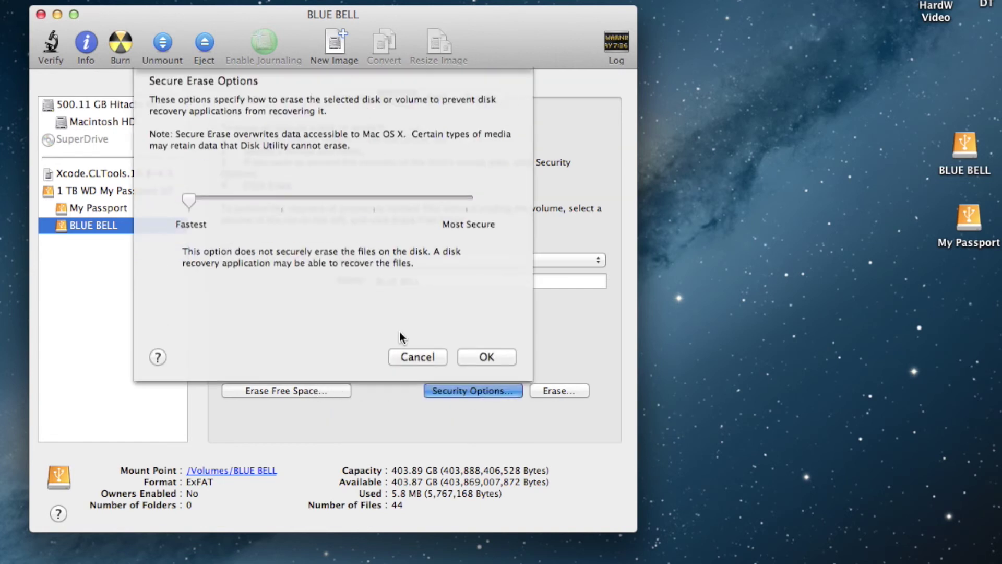
click(416, 358)
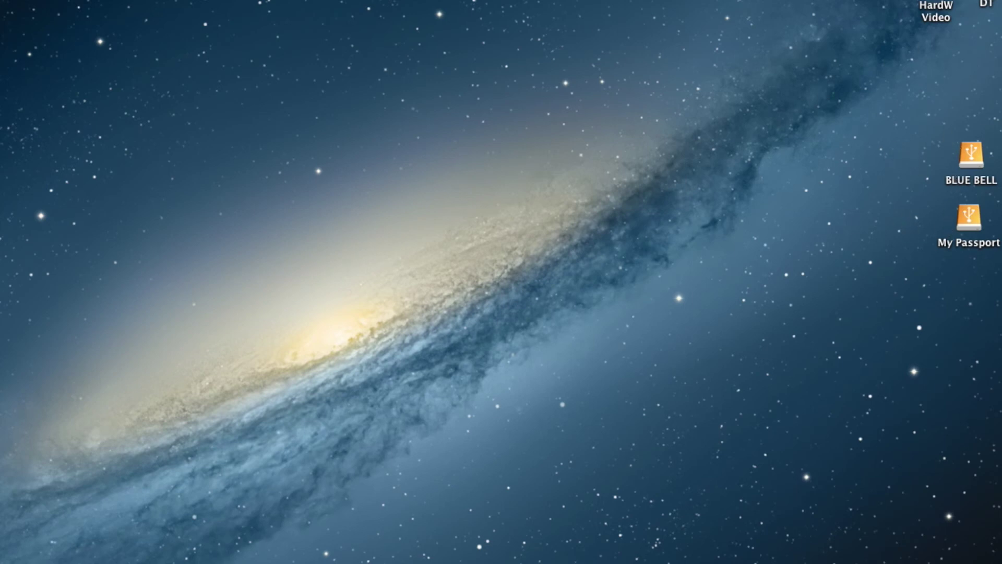
Launch Disk Utility by searching Spotlight for 'disk'.
key(super+space)
text(disk)
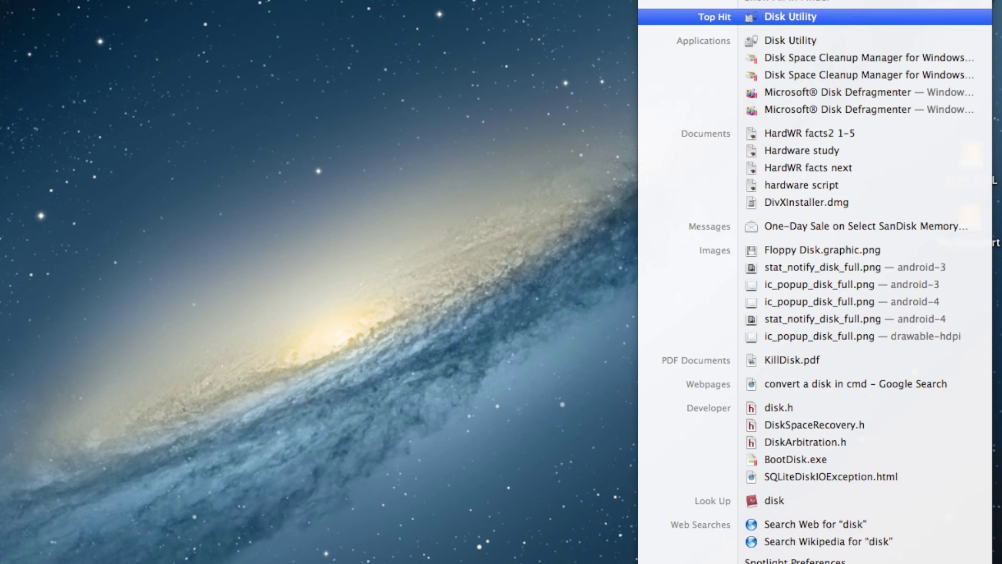
key(Return)
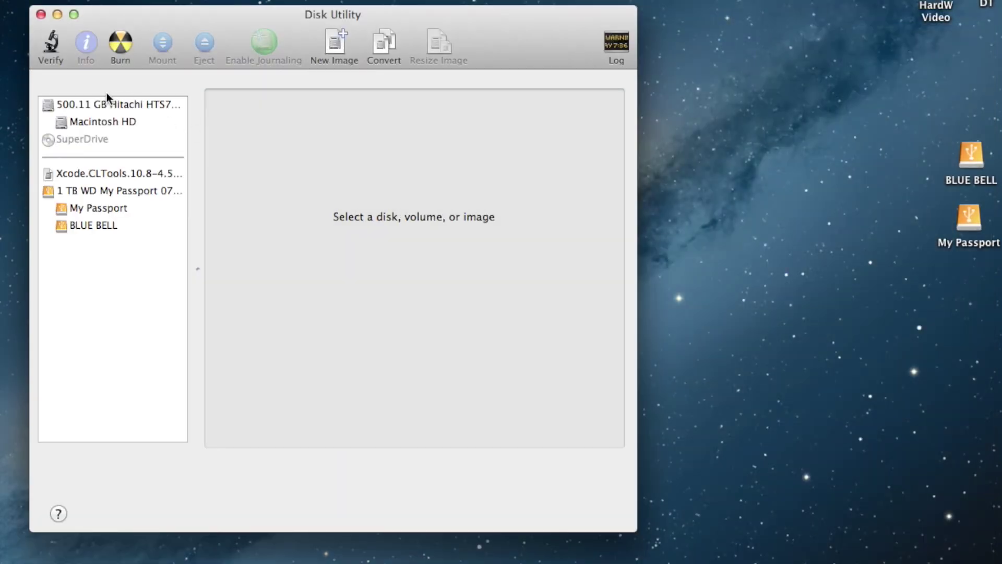
Check the My Passport and BLUE BELL volumes, then show the WD drive's partition layout.
click(118, 191)
click(94, 209)
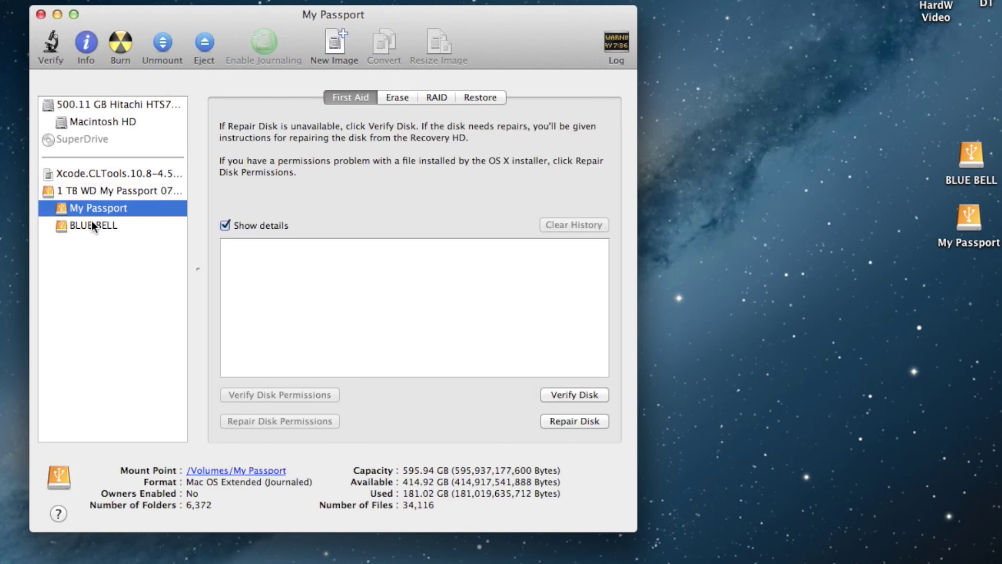
click(91, 222)
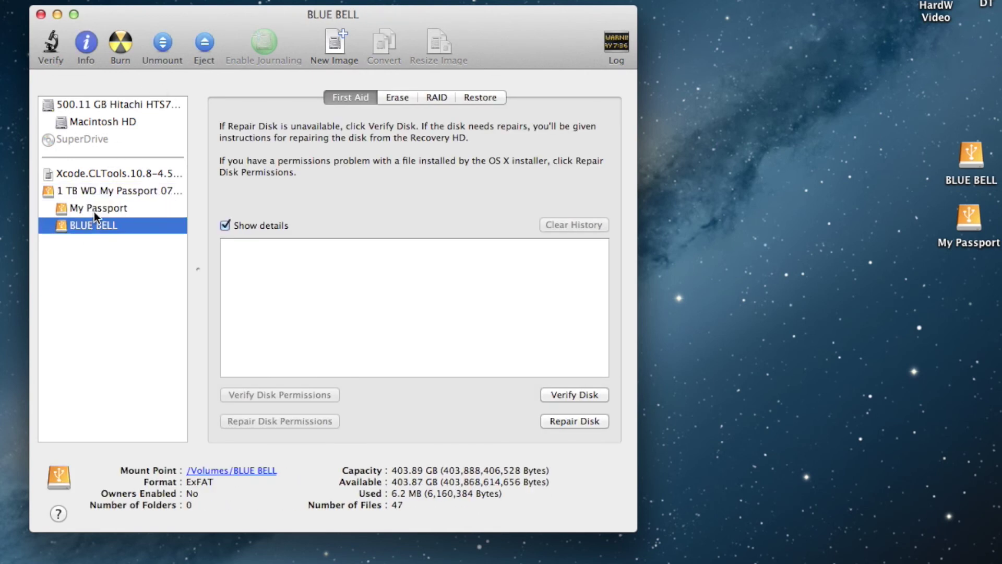
click(395, 99)
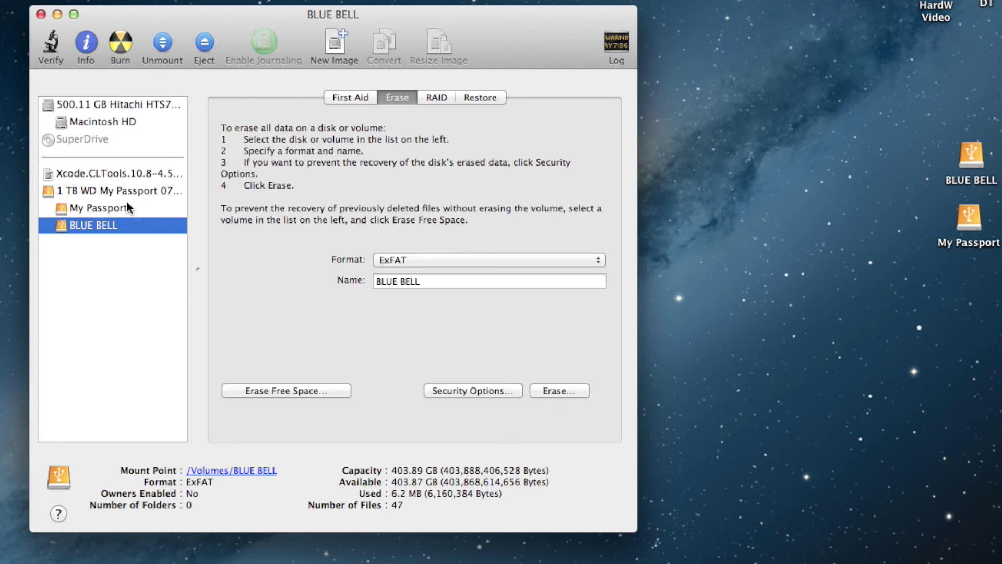
click(133, 192)
click(415, 101)
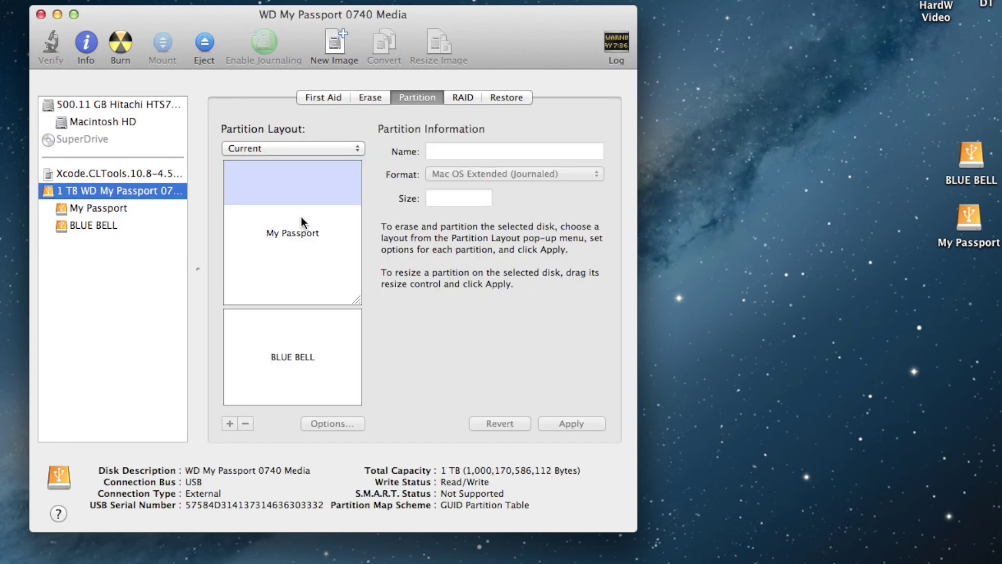
Add a partition, undo it, and try resizing the My Passport partition.
click(229, 423)
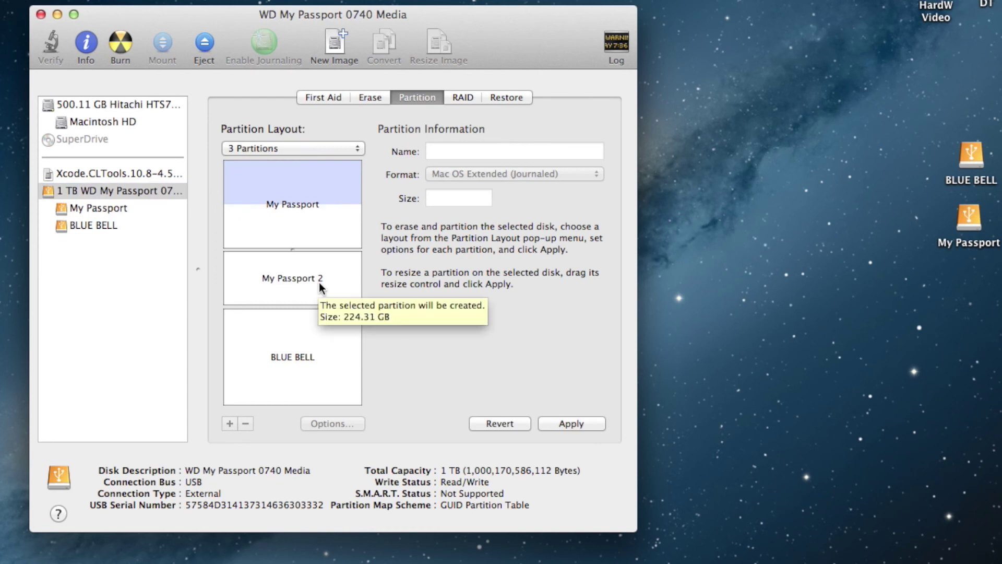
key(super+z)
click(317, 244)
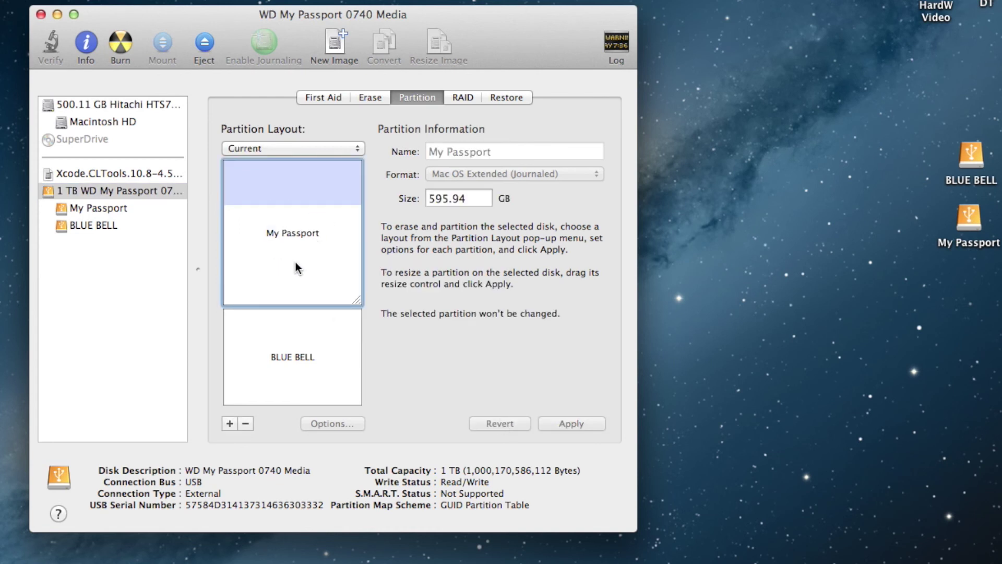
mouse_move(356, 300)
mouse_down()
mouse_move(349, 217)
mouse_move(350, 313)
mouse_up()
Restore My Passport to its original size and close Disk Utility.
click(292, 355)
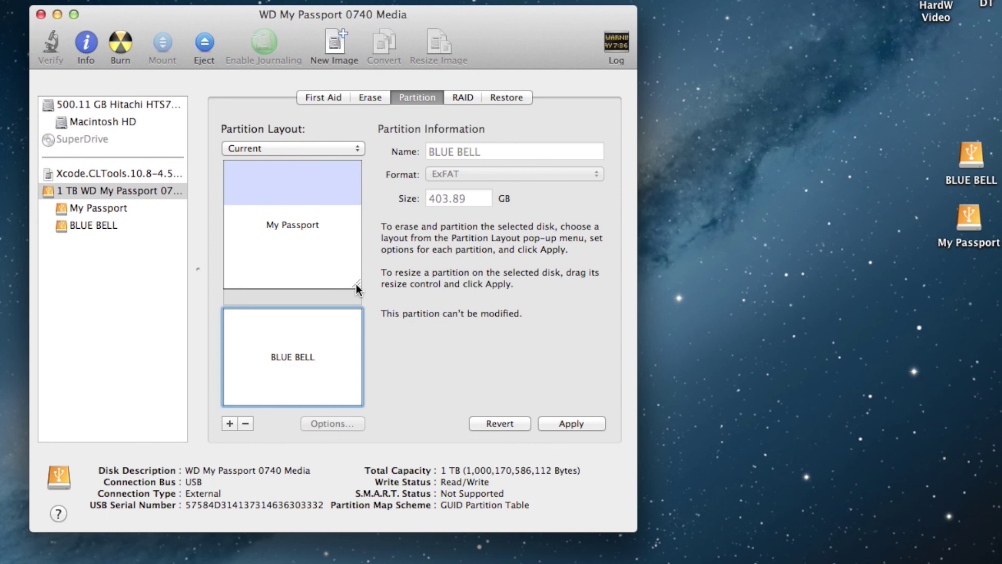
drag(356, 284, 356, 301)
click(42, 16)
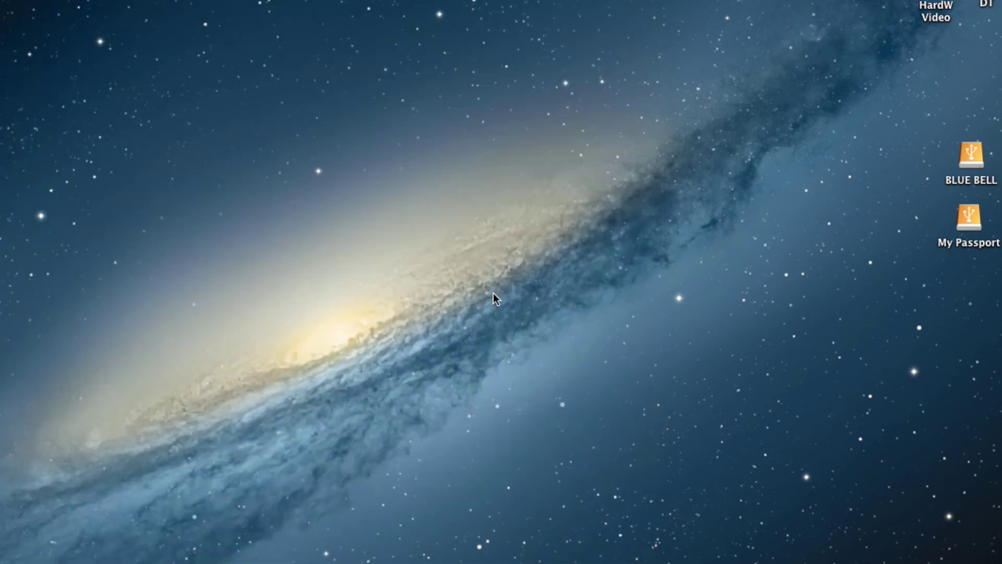